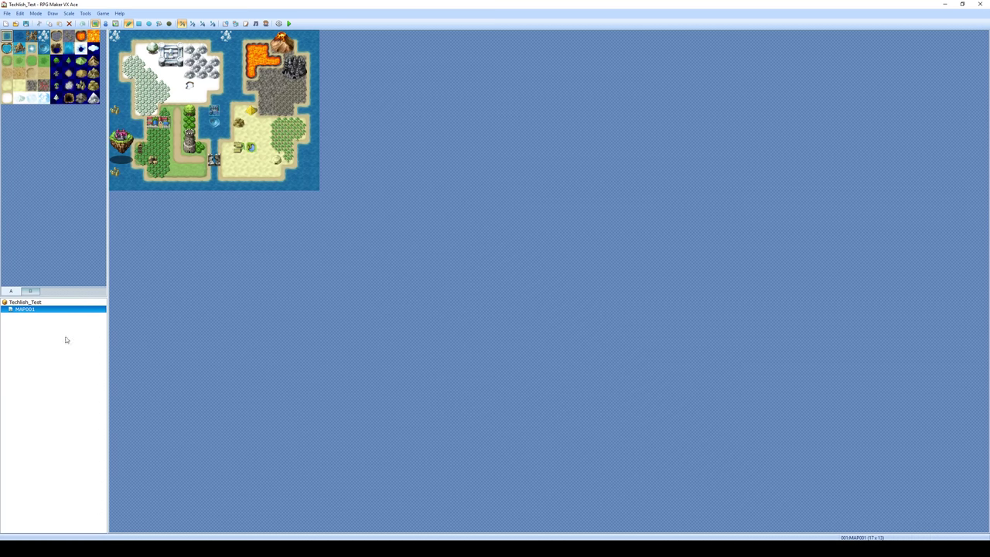
# Step: Start a new map (ID 002) from the map tree's context menu and shift its dialog slightly left
pyautogui.rightClick(26, 334)
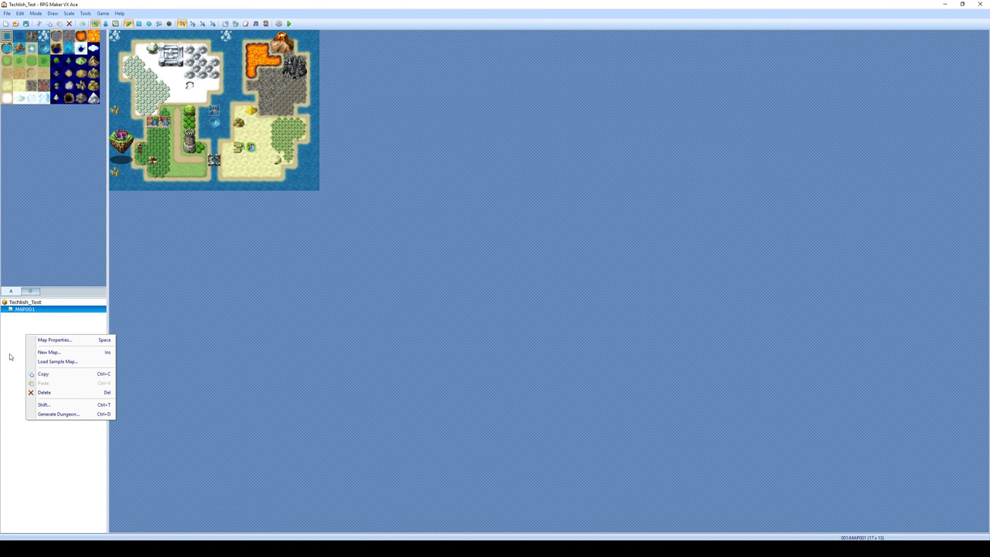
pyautogui.click(50, 354)
pyautogui.moveTo(458, 163); pyautogui.dragTo(427, 159)
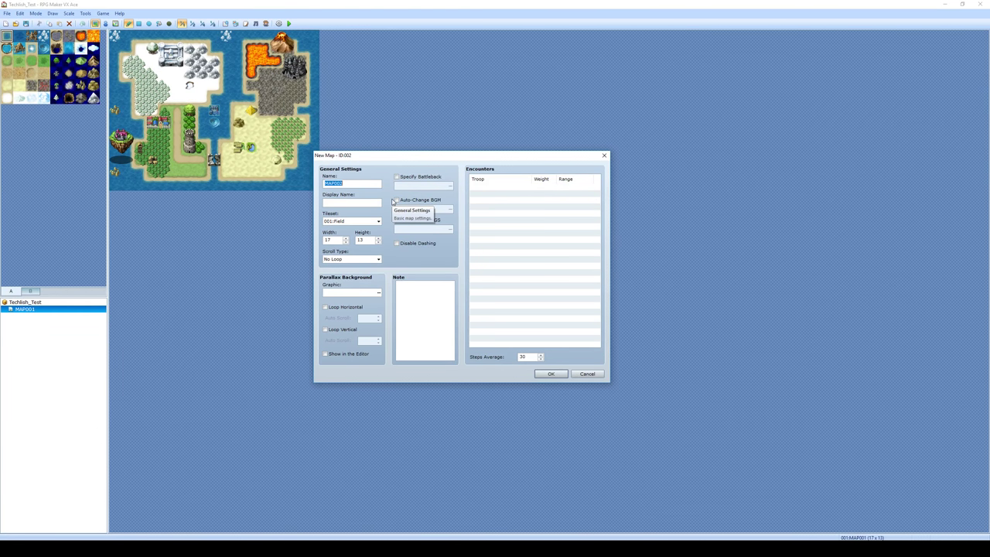
# Step: Enter Town01 as the map name and Goodmanville as its display name
pyautogui.write('Town01')
pyautogui.click(365, 202)
pyautogui.write('Goodmanville')
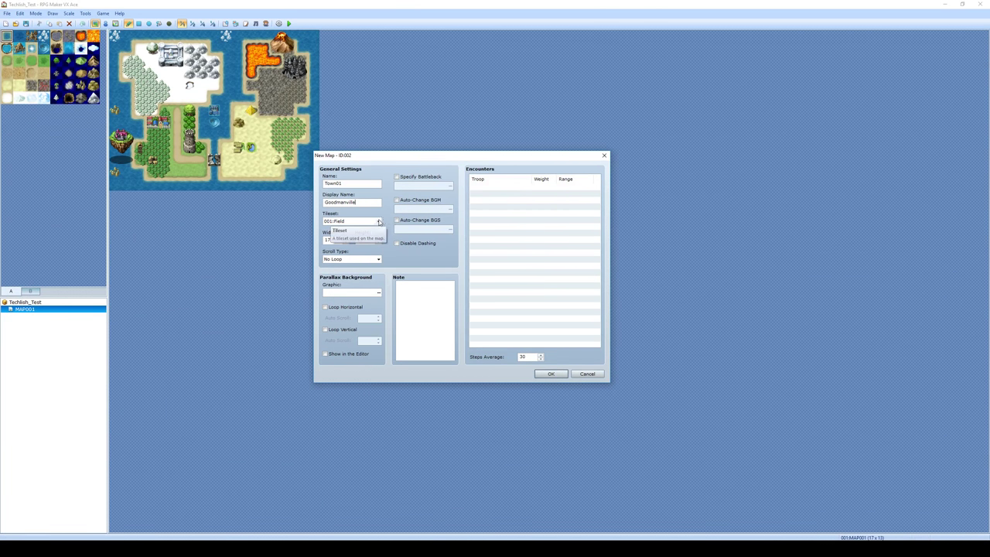
# Step: Open the new map's Tileset dropdown to see the available tilesets
pyautogui.click(380, 222)
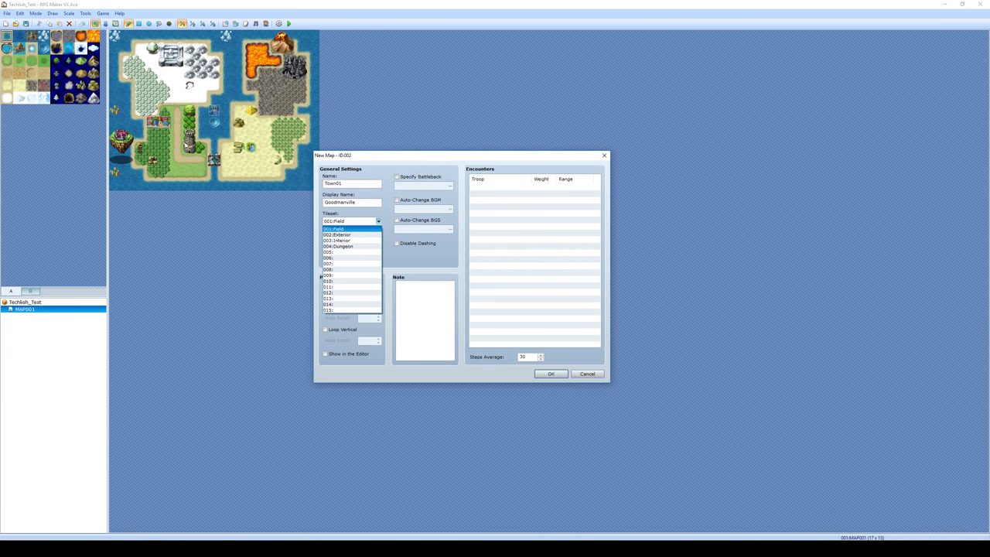
# Step: Choose the 002:Exterior tileset, size the map 28 x 20, and create Town01
pyautogui.click(351, 235)
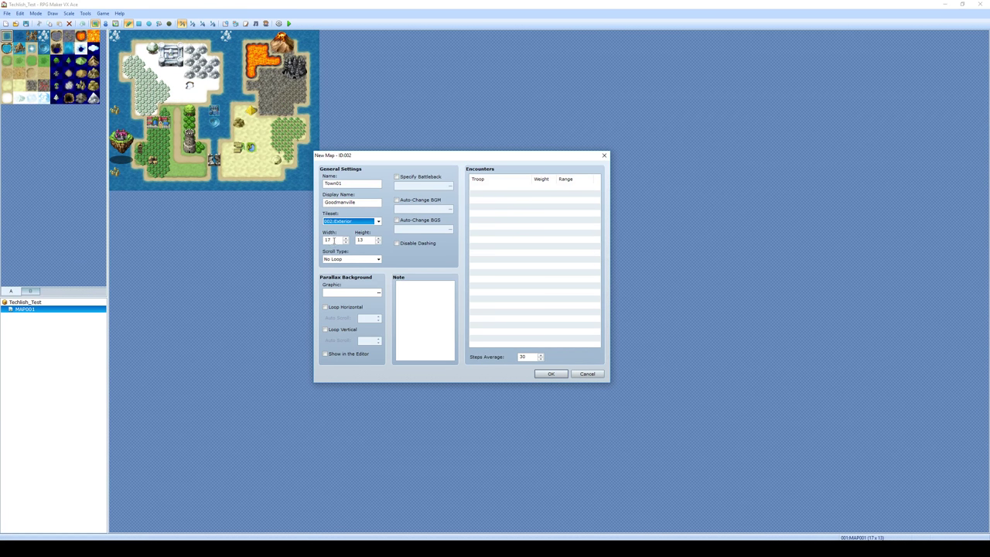
pyautogui.doubleClick(337, 240)
pyautogui.write('18')
pyautogui.press('Tab')
pyautogui.write('20')
pyautogui.click(551, 375)
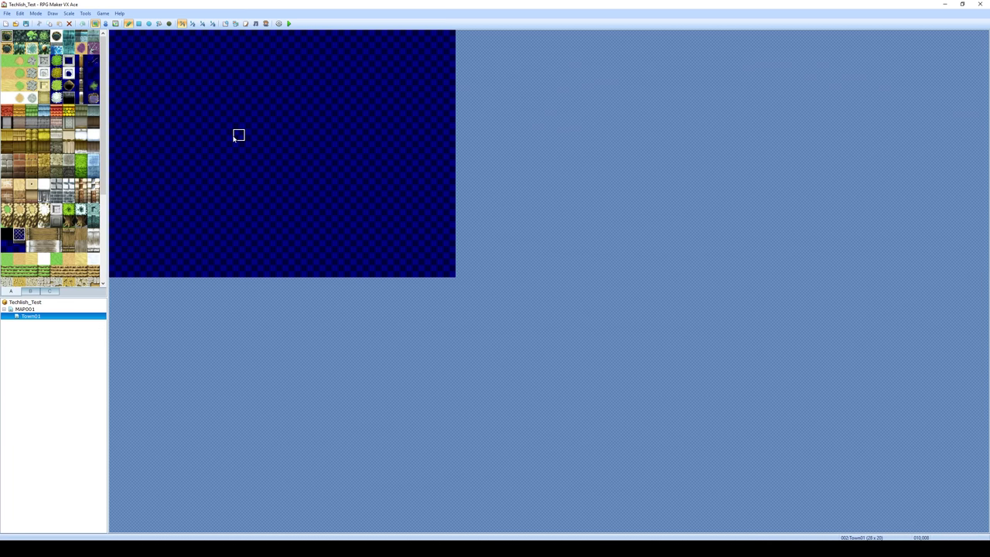
# Step: Reopen the world map MAP001, with Town01 listed beneath it
pyautogui.click(25, 309)
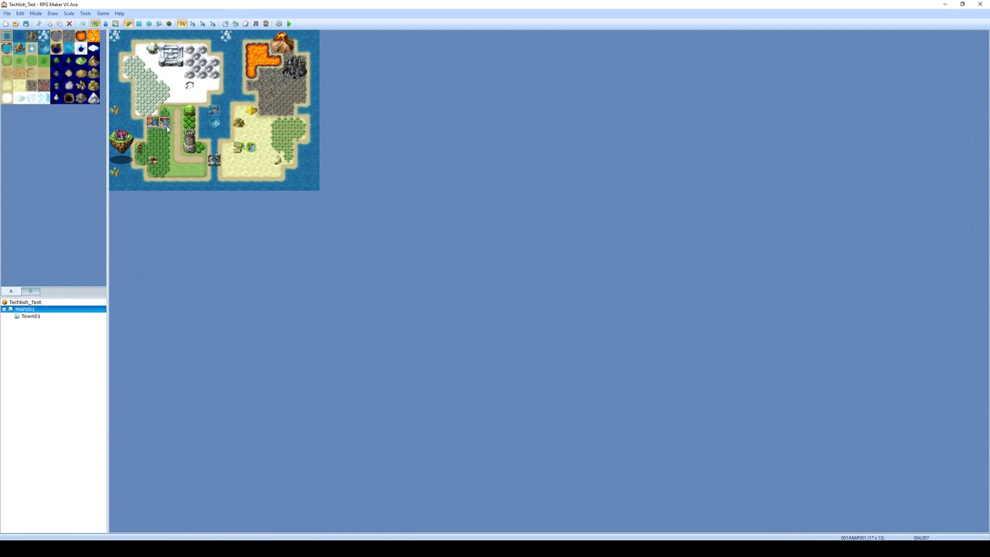
# Step: Open Town01 and paint Dirt (Meadow) paths north from the fence gap, branching west and east
pyautogui.click(30, 316)
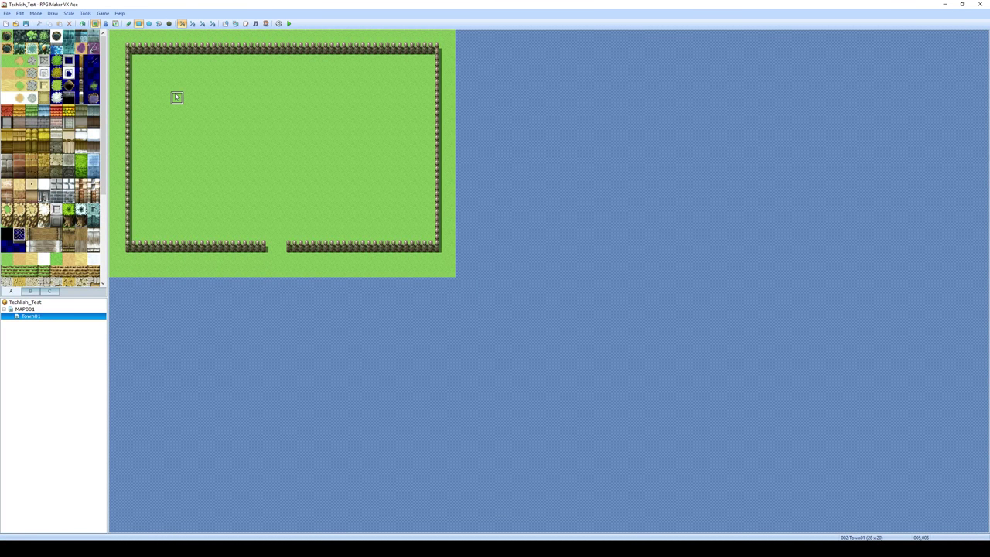
pyautogui.click(22, 67)
pyautogui.moveTo(275, 270); pyautogui.dragTo(275, 172)
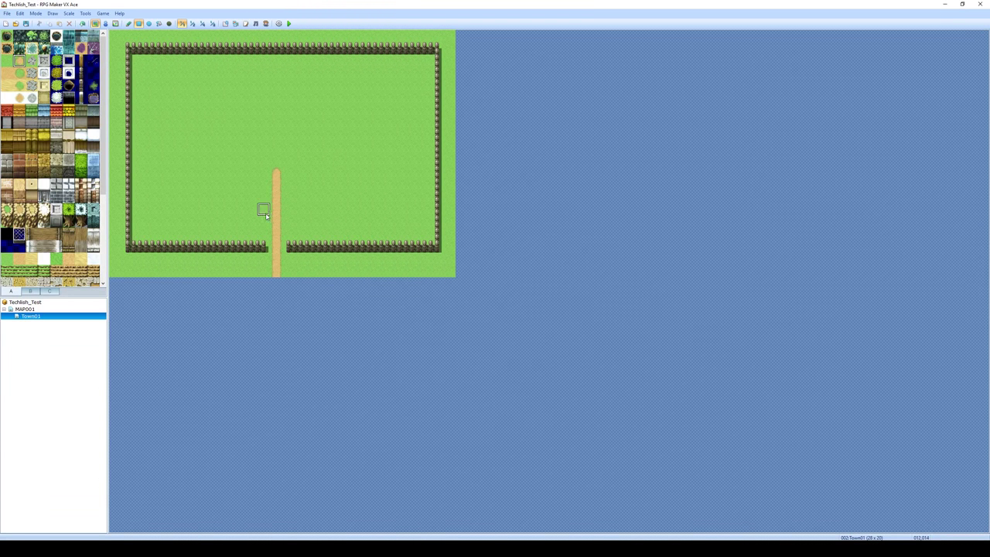
pyautogui.moveTo(276, 210); pyautogui.dragTo(187, 215)
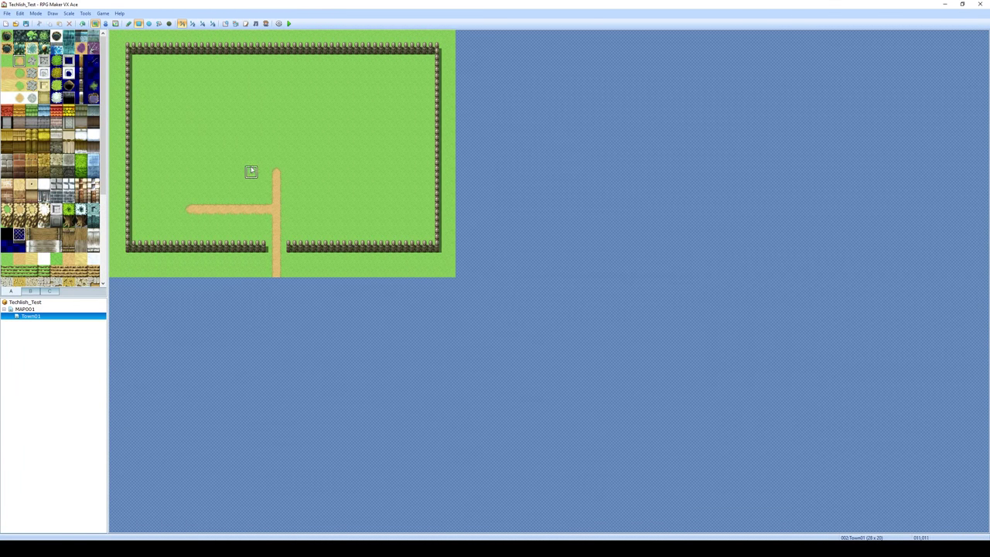
pyautogui.moveTo(271, 133)
pyautogui.mouseDown()
pyautogui.moveTo(275, 119)
pyautogui.moveTo(387, 122)
pyautogui.mouseUp()
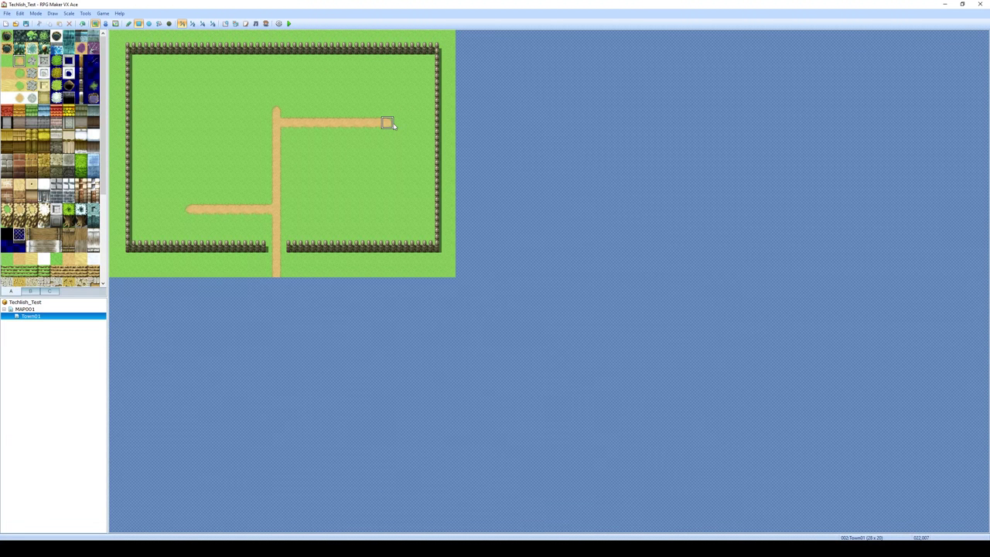
pyautogui.click(25, 309)
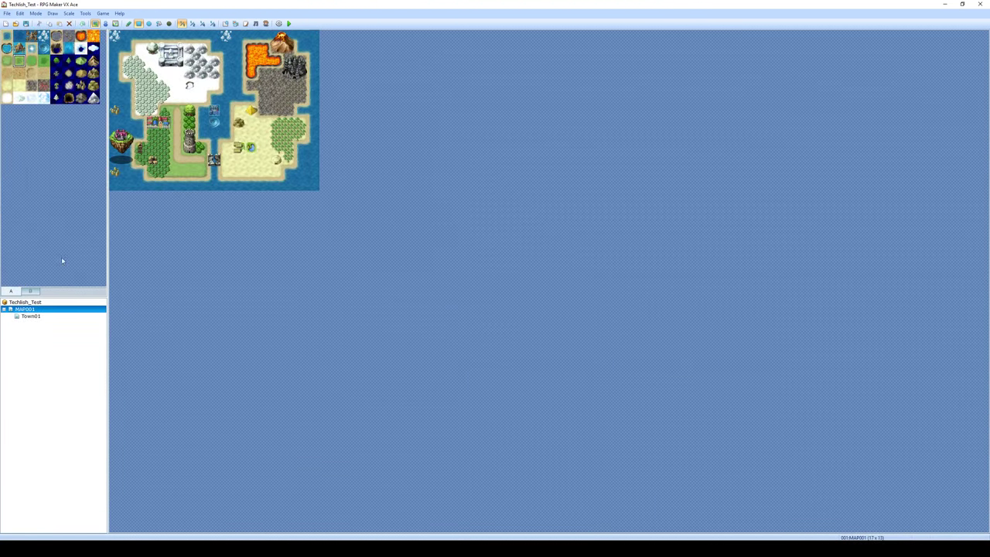
pyautogui.click(34, 291)
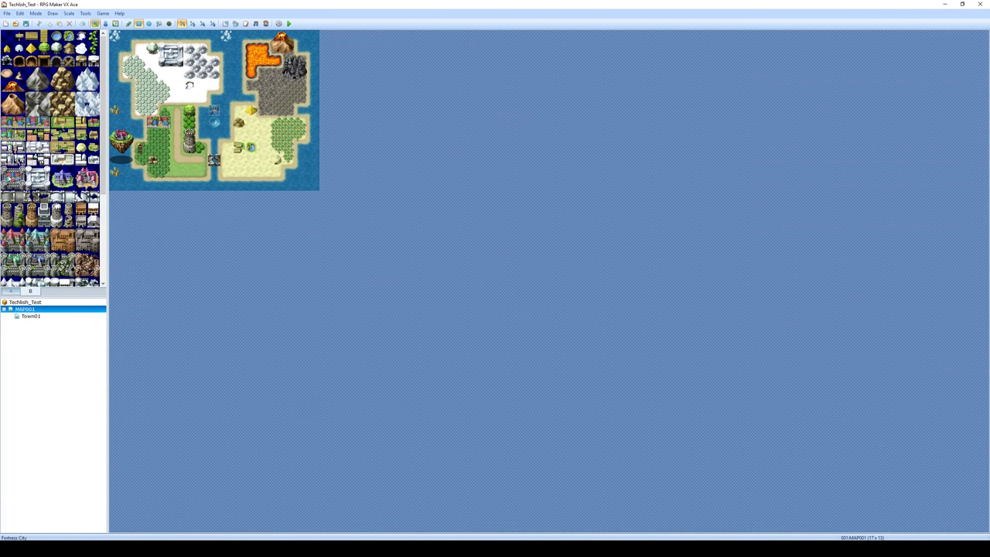
pyautogui.click(18, 320)
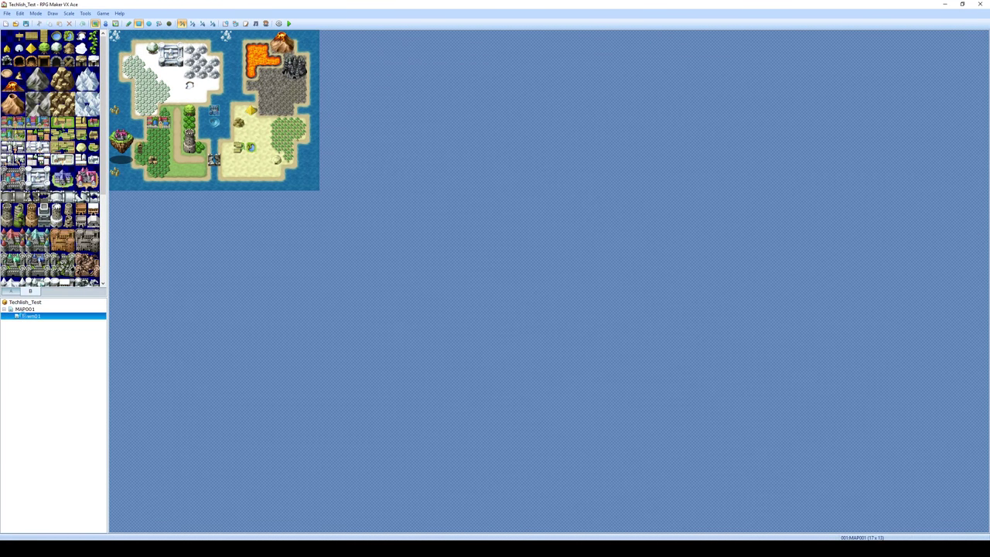
pyautogui.click(13, 292)
pyautogui.click(31, 291)
pyautogui.click(49, 291)
pyautogui.click(31, 292)
pyautogui.click(50, 291)
pyautogui.scroll(-3, 61, 220)
pyautogui.scroll(3, 62, 218)
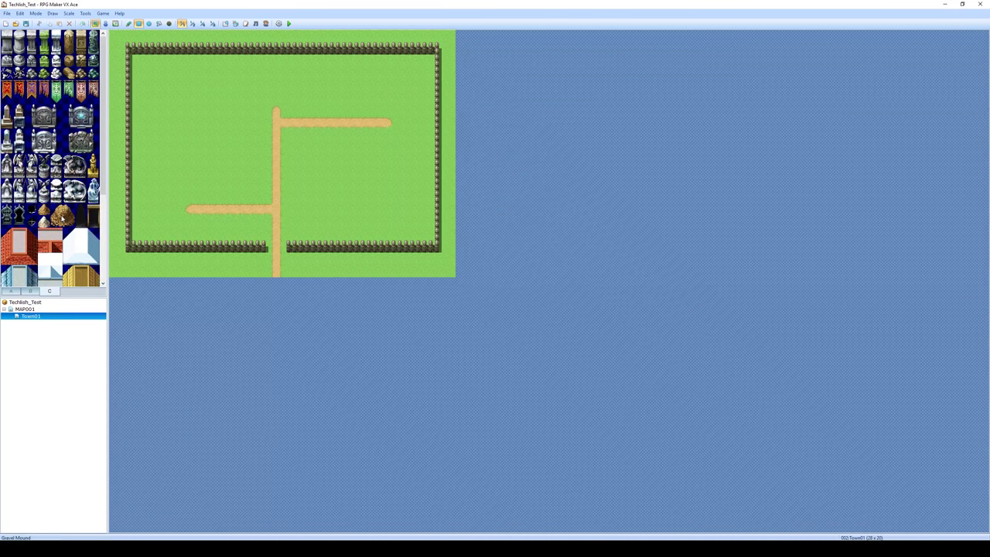
pyautogui.click(31, 291)
pyautogui.scroll(-2, 56, 210)
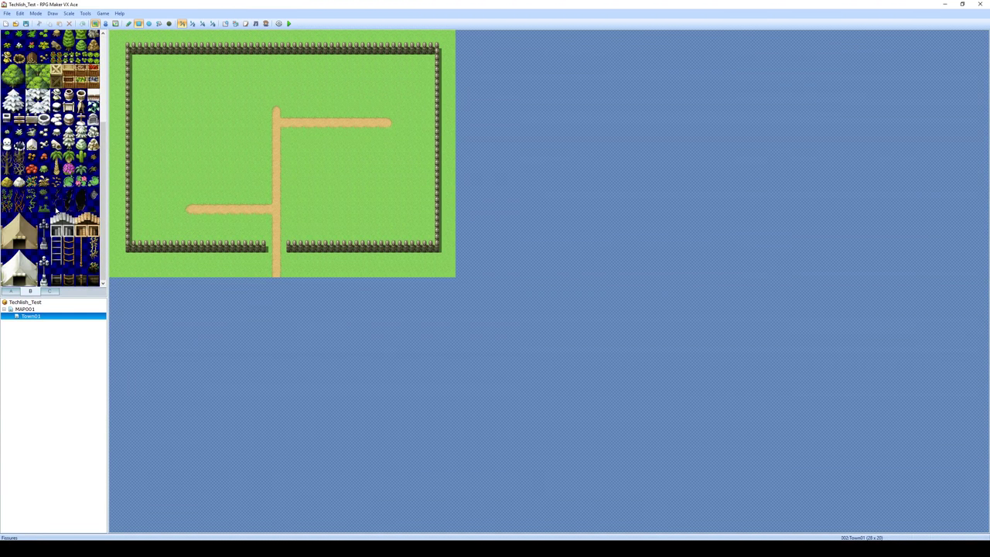
pyautogui.scroll(2, 56, 211)
pyautogui.click(11, 291)
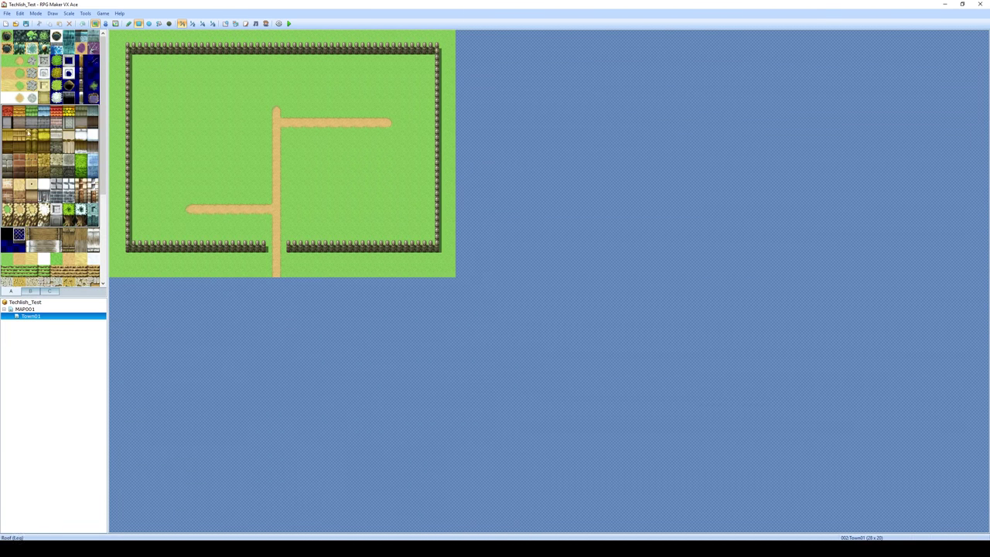
# Step: Build a house west of the path with Wall (Stone) walls and a blue roof above
pyautogui.click(7, 112)
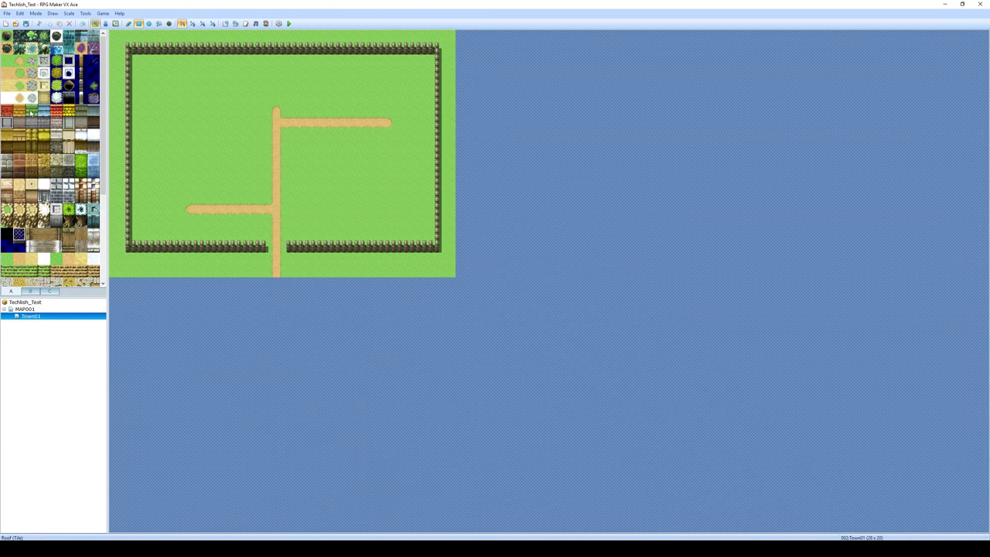
pyautogui.click(31, 122)
pyautogui.click(31, 160)
pyautogui.moveTo(178, 183); pyautogui.dragTo(232, 173)
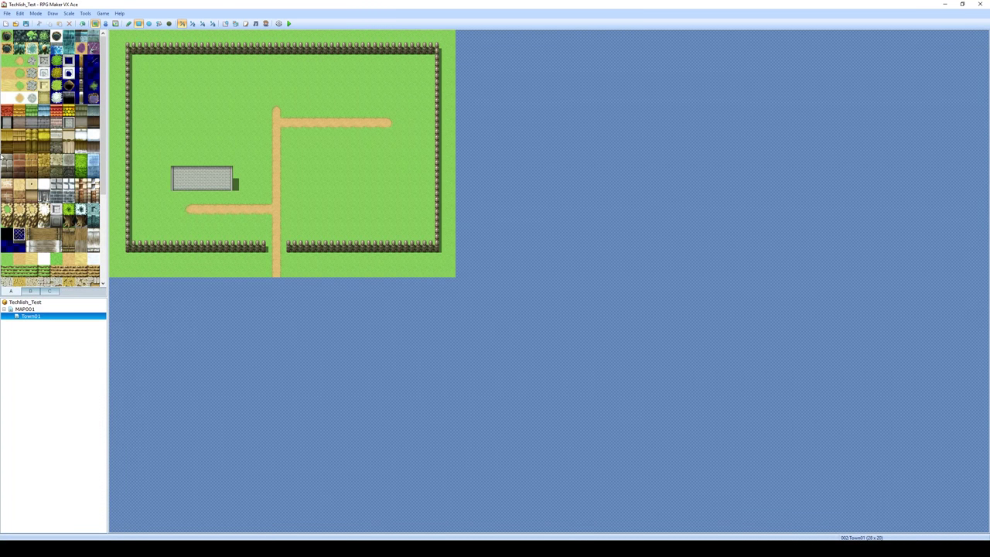
pyautogui.click(44, 110)
pyautogui.moveTo(177, 160); pyautogui.dragTo(229, 151)
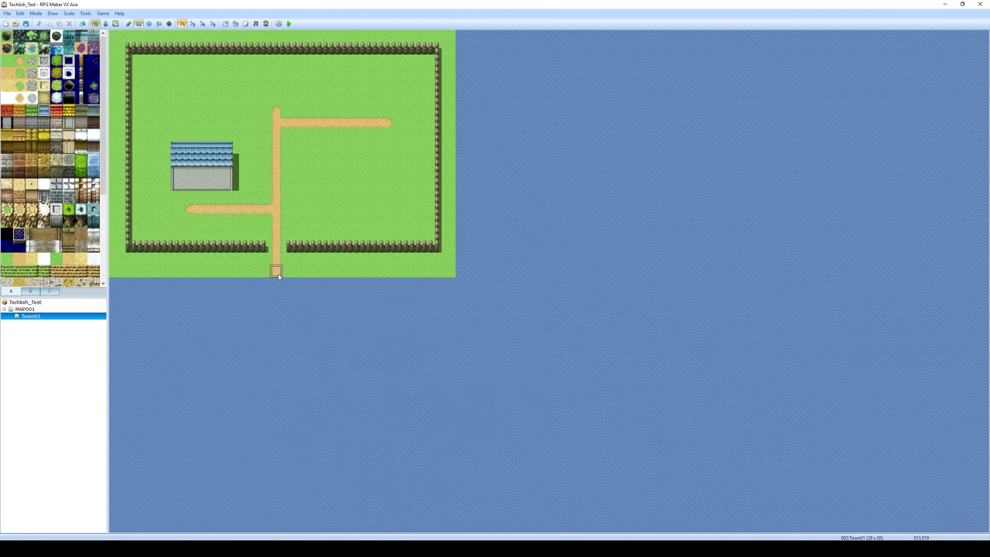
# Step: Stamp a roof vent and two windows onto the house
pyautogui.click(30, 291)
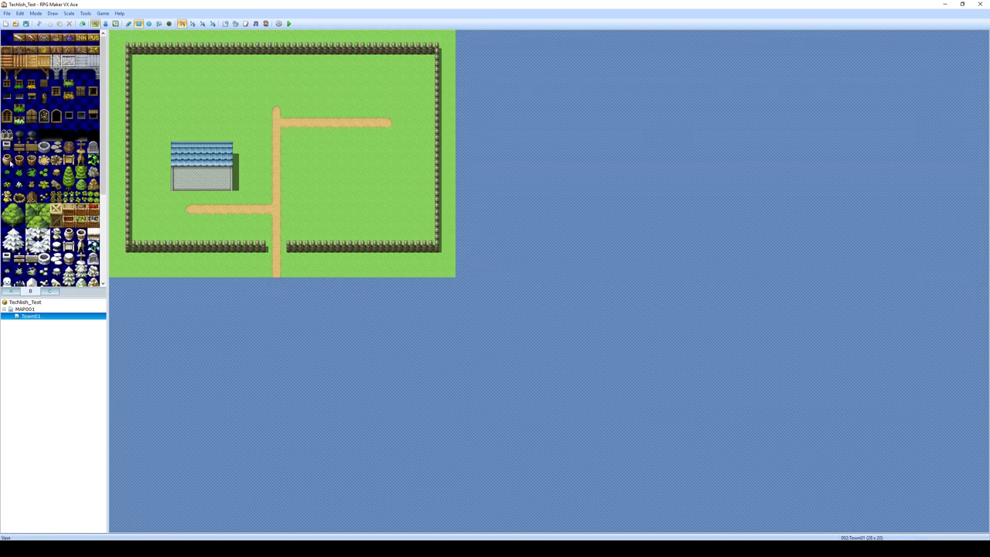
pyautogui.click(7, 147)
pyautogui.click(189, 147)
pyautogui.moveTo(8, 121); pyautogui.dragTo(8, 110)
pyautogui.click(128, 23)
pyautogui.click(188, 174)
pyautogui.click(211, 175)
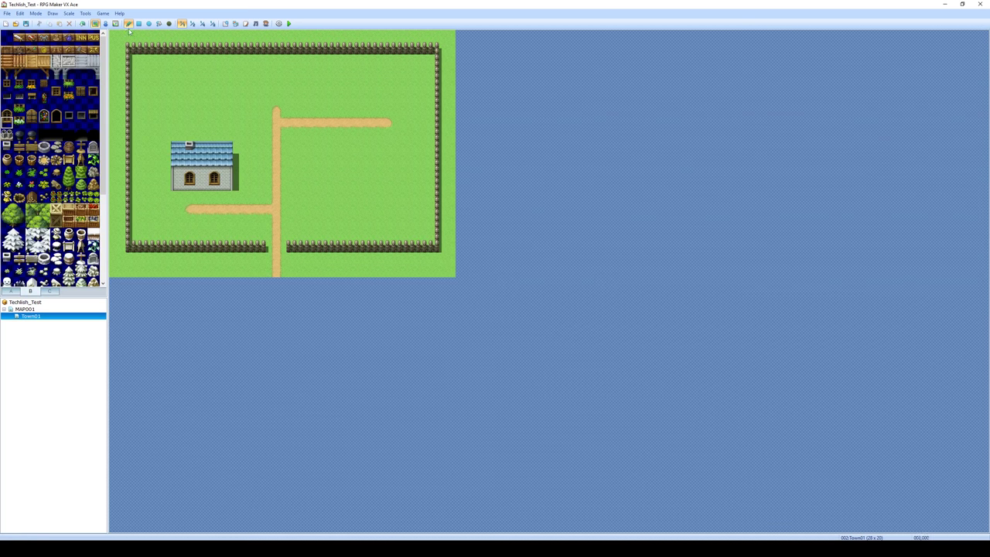
# Step: Put flower boxes under both windows, then place a sign and a stump below the house
pyautogui.click(18, 121)
pyautogui.click(189, 183)
pyautogui.click(214, 183)
pyautogui.click(69, 160)
pyautogui.click(214, 196)
pyautogui.click(56, 160)
pyautogui.click(201, 196)
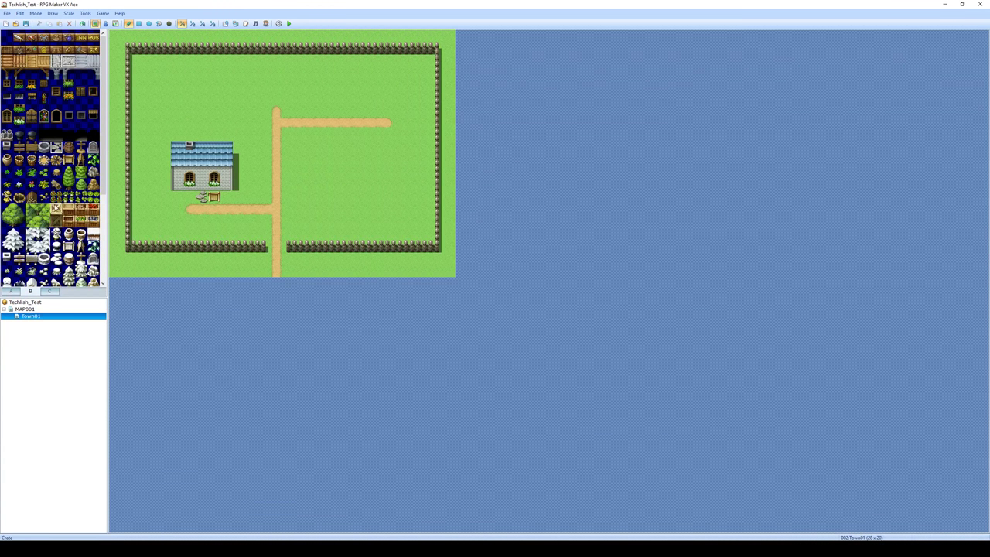
# Step: Plant flowers around the sign and stack a two-tile crate beside the house
pyautogui.click(31, 184)
pyautogui.click(189, 196)
pyautogui.click(177, 196)
pyautogui.click(227, 197)
pyautogui.click(81, 221)
pyautogui.click(164, 197)
pyautogui.click(93, 221)
pyautogui.click(164, 184)
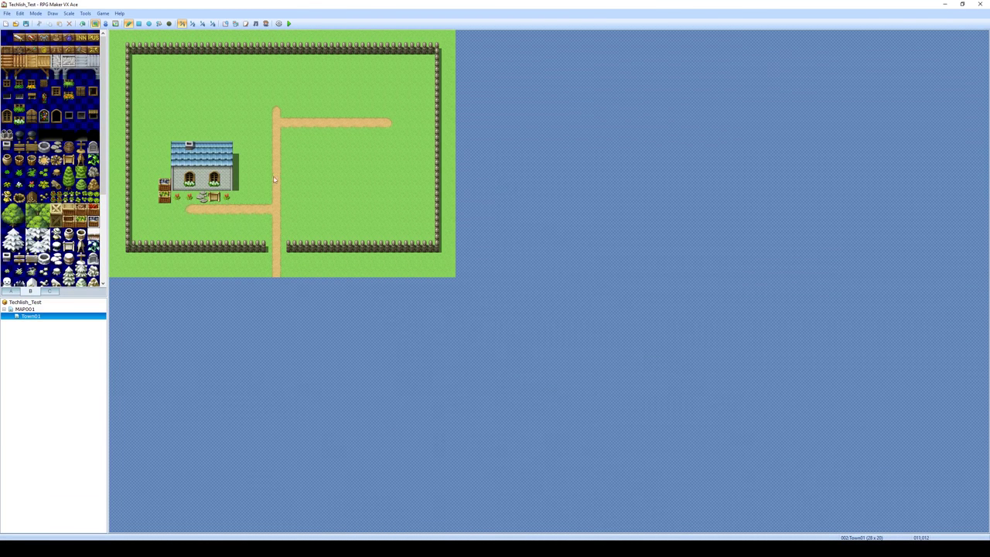
# Step: Hang the INN sign on the house front and add vines to its right side
pyautogui.click(80, 37)
pyautogui.click(199, 174)
pyautogui.scroll(-2, 20, 182)
pyautogui.scroll(-2, 34, 202)
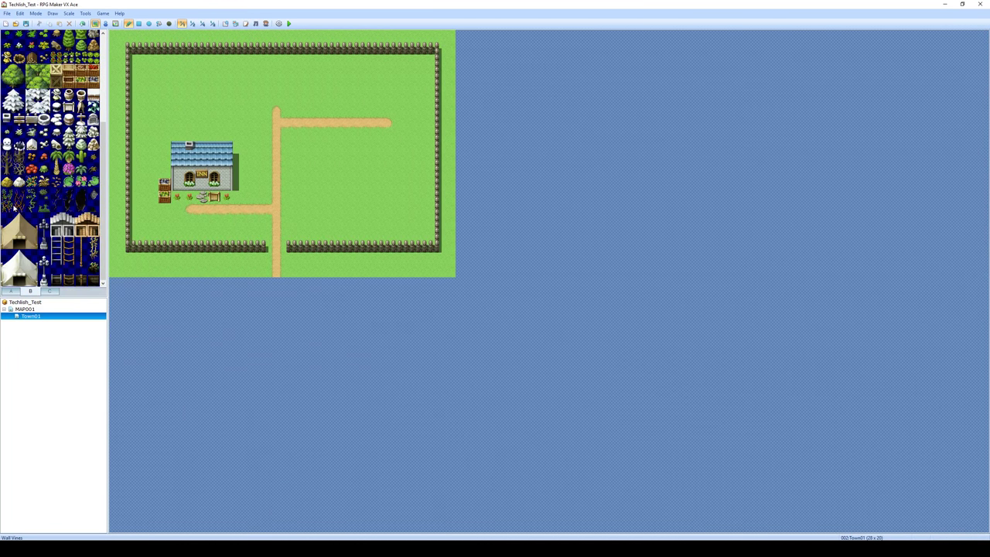
pyautogui.click(6, 198)
pyautogui.click(226, 179)
pyautogui.scroll(4, 56, 150)
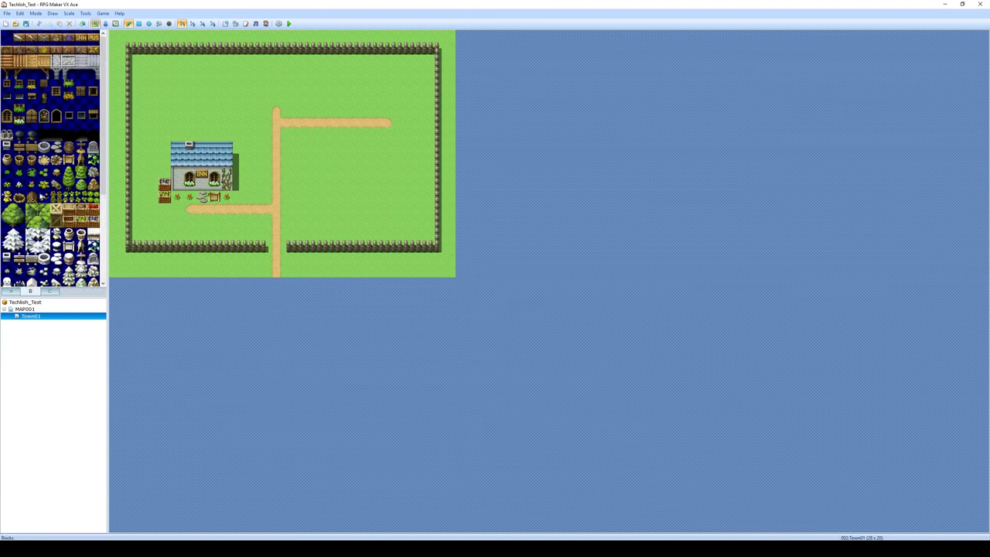
# Step: Browse the tile tabs and pick the open doorway tile from the building details
pyautogui.click(51, 291)
pyautogui.click(32, 291)
pyautogui.click(16, 294)
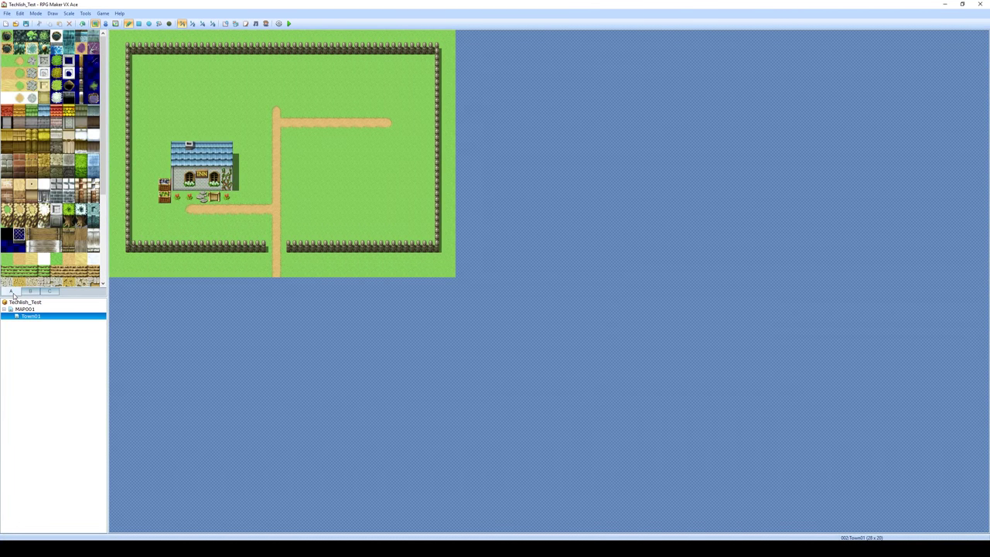
pyautogui.click(31, 291)
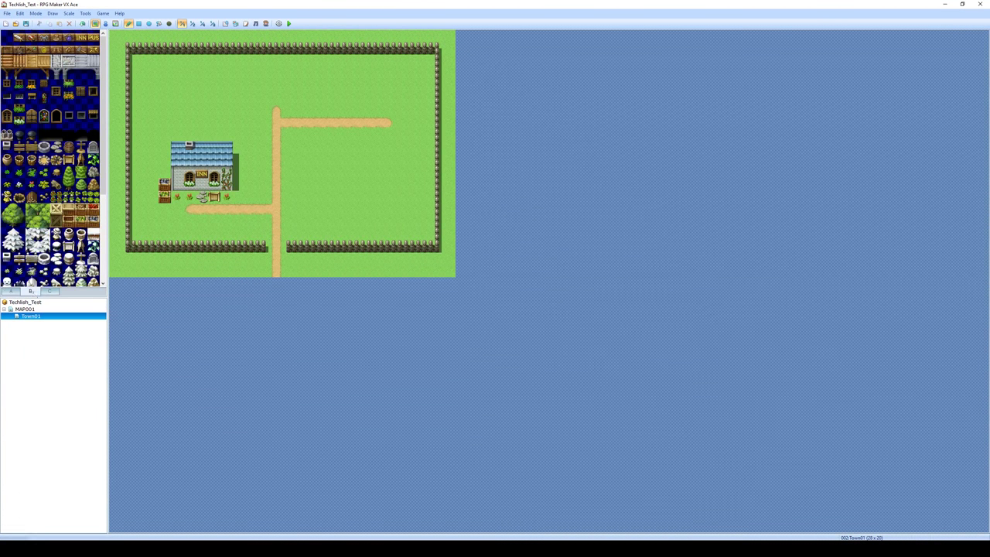
pyautogui.click(81, 135)
# Step: Give the inn an open front door and start cross-and-gravestone rows east of the path, undoing a misplaced row
pyautogui.click(201, 183)
pyautogui.moveTo(80, 147); pyautogui.dragTo(93, 148)
pyautogui.click(325, 137)
pyautogui.click(325, 150)
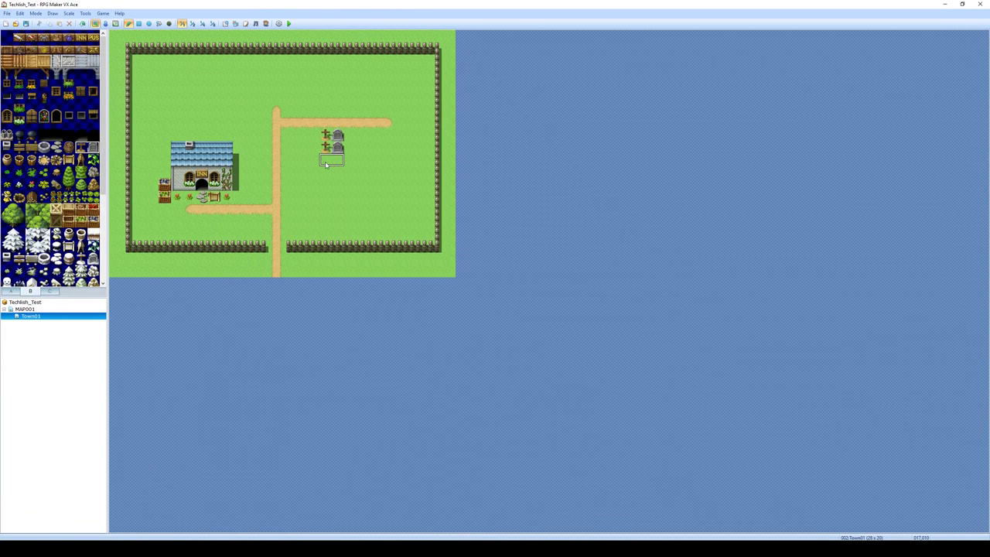
pyautogui.hotkey('ctrl', 'z')
# Step: Finish the cemetery as three rows of two cross-and-gravestone pairs east of the path
pyautogui.click(326, 159)
pyautogui.click(326, 184)
pyautogui.click(352, 137)
pyautogui.click(351, 161)
pyautogui.click(352, 186)
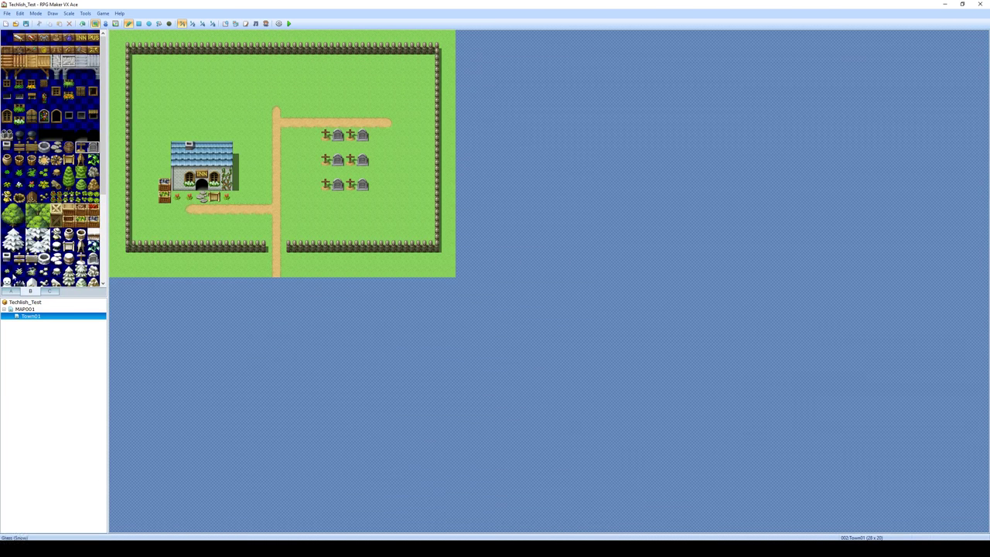
# Step: Fence the graves' north, west and east sides with wooden fencing and flank the south entrance with statues
pyautogui.click(10, 291)
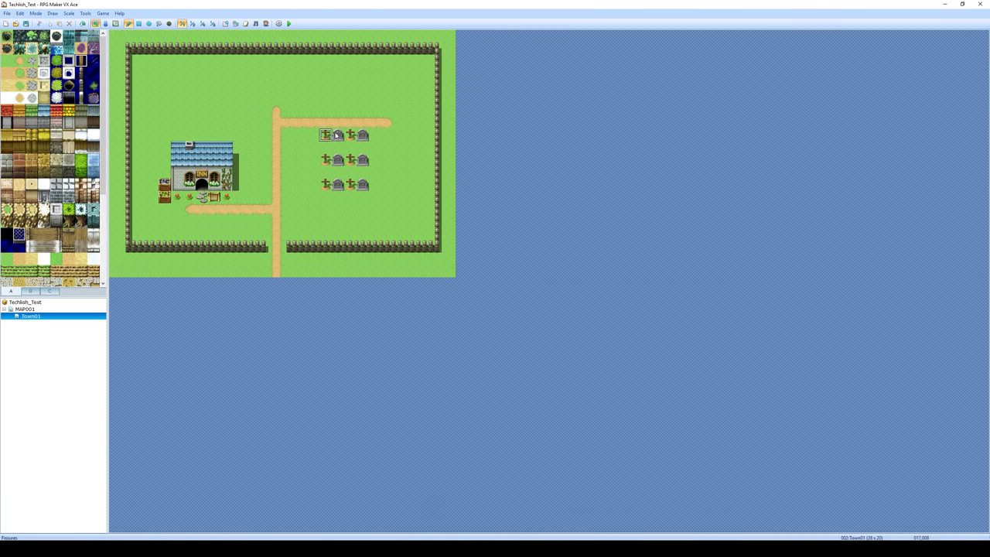
pyautogui.moveTo(312, 135)
pyautogui.mouseDown()
pyautogui.moveTo(309, 186)
pyautogui.moveTo(316, 129)
pyautogui.moveTo(377, 124)
pyautogui.moveTo(376, 198)
pyautogui.mouseUp()
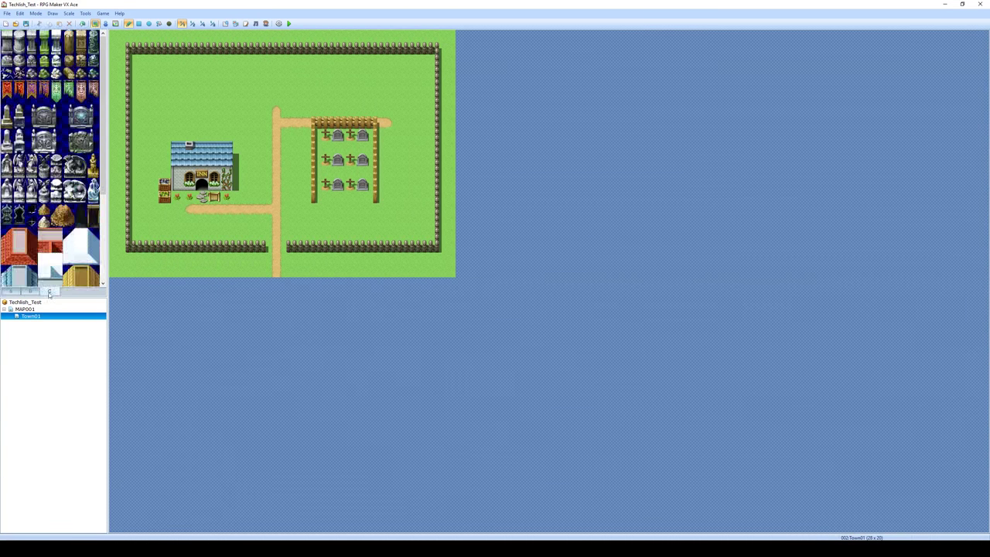
pyautogui.moveTo(19, 159); pyautogui.dragTo(18, 172)
pyautogui.click(312, 203)
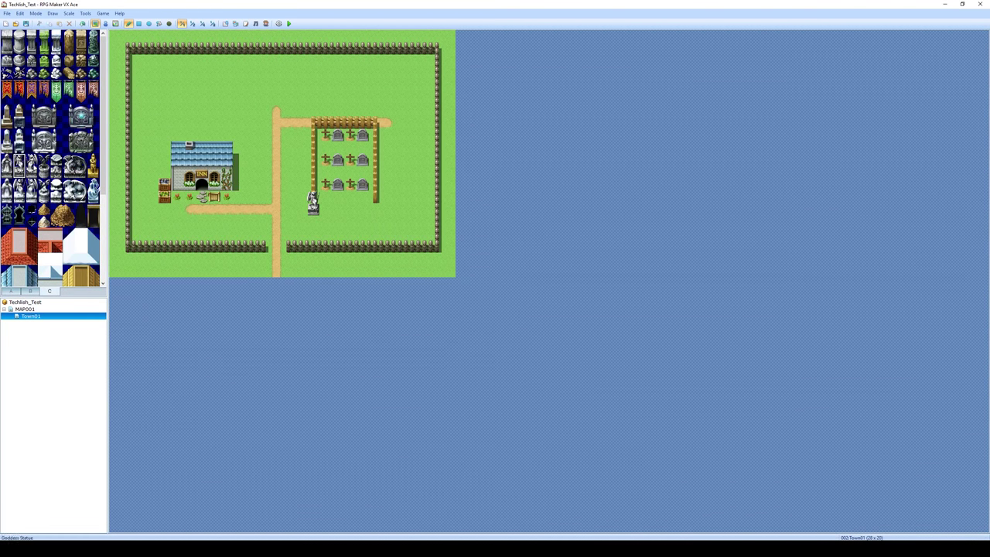
pyautogui.moveTo(31, 158); pyautogui.dragTo(32, 172)
pyautogui.click(375, 202)
pyautogui.rightClick(313, 180)
pyautogui.click(323, 198)
pyautogui.click(363, 198)
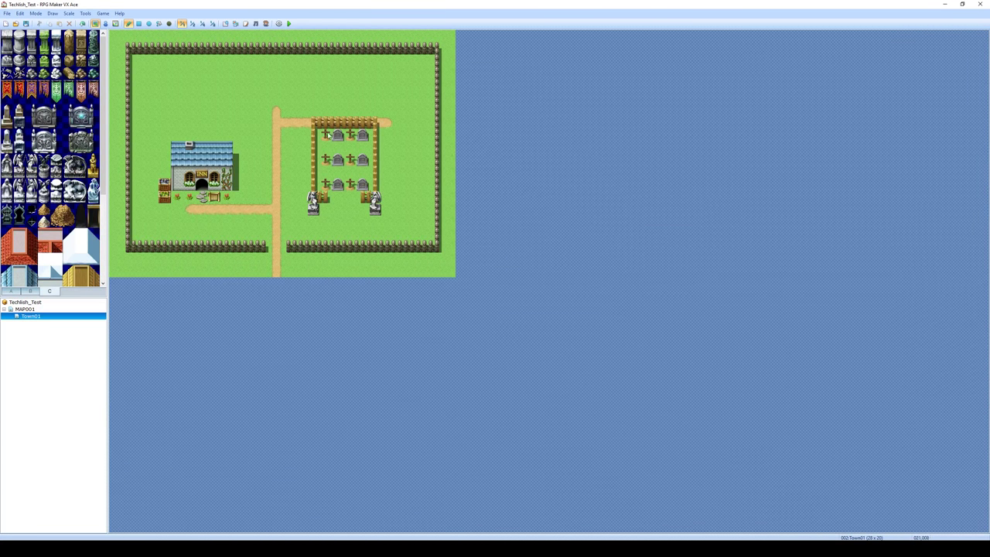
# Step: Place a bucket beside the well and plant a large 2x2 tree near the top
pyautogui.click(30, 291)
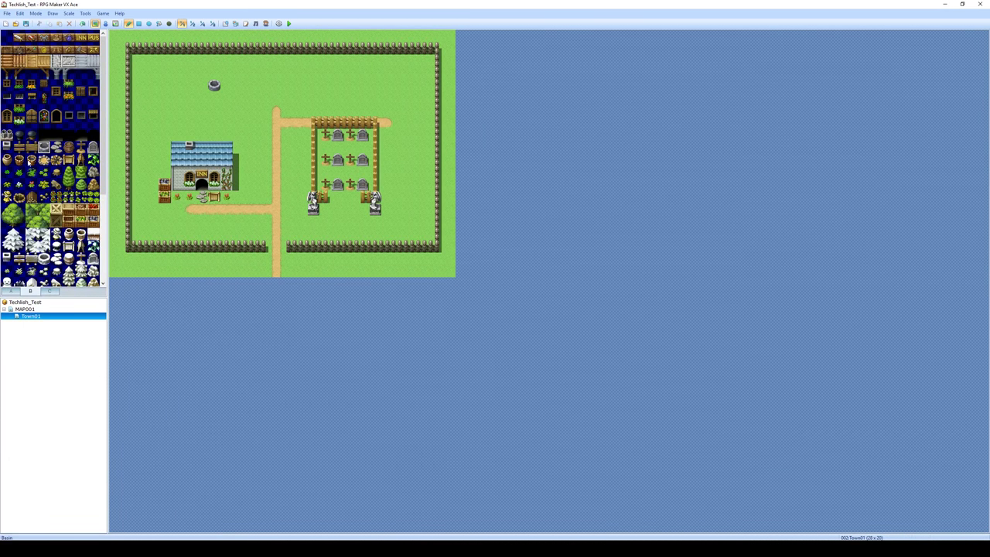
pyautogui.click(30, 160)
pyautogui.click(201, 85)
pyautogui.scroll(-2, 33, 171)
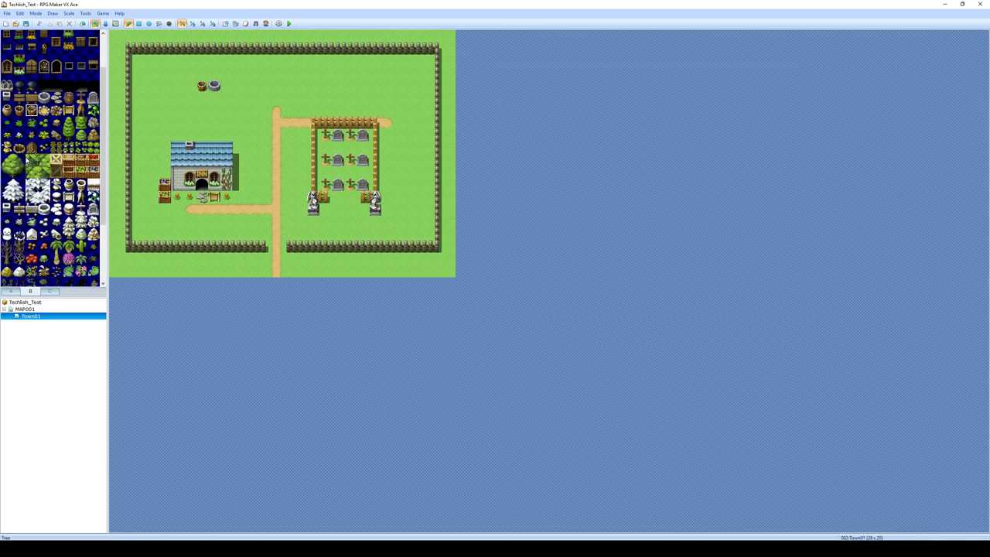
pyautogui.scroll(2, 33, 166)
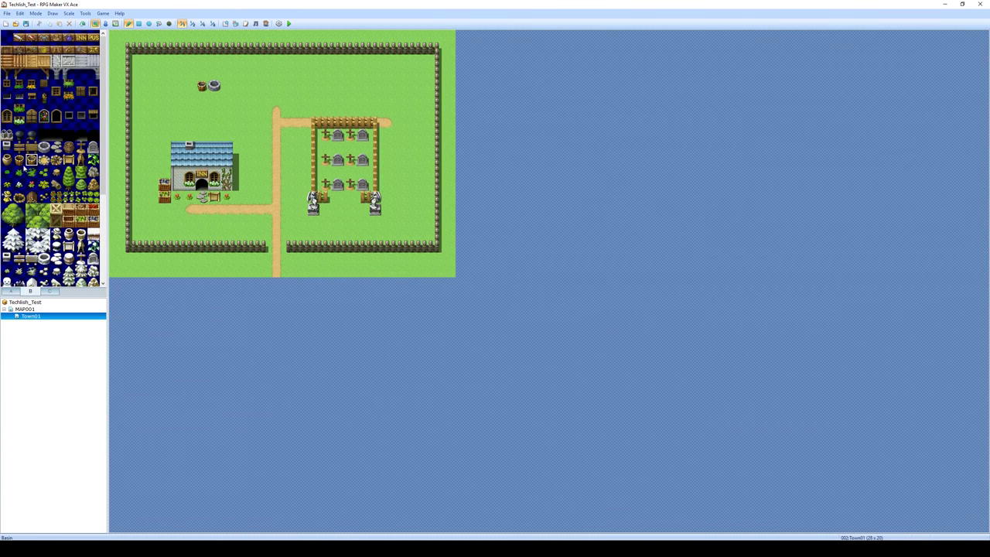
pyautogui.scroll(-3, 49, 159)
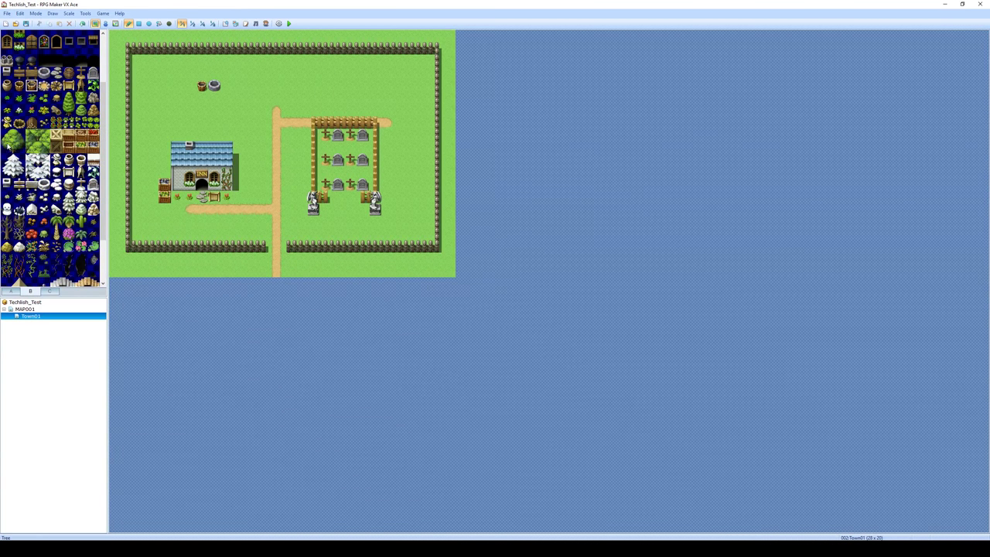
pyautogui.moveTo(6, 134); pyautogui.dragTo(18, 147)
pyautogui.click(313, 78)
# Step: Add a dark shrub between the graveyard statues and a red bush right of the graveyard
pyautogui.scroll(-3, 60, 256)
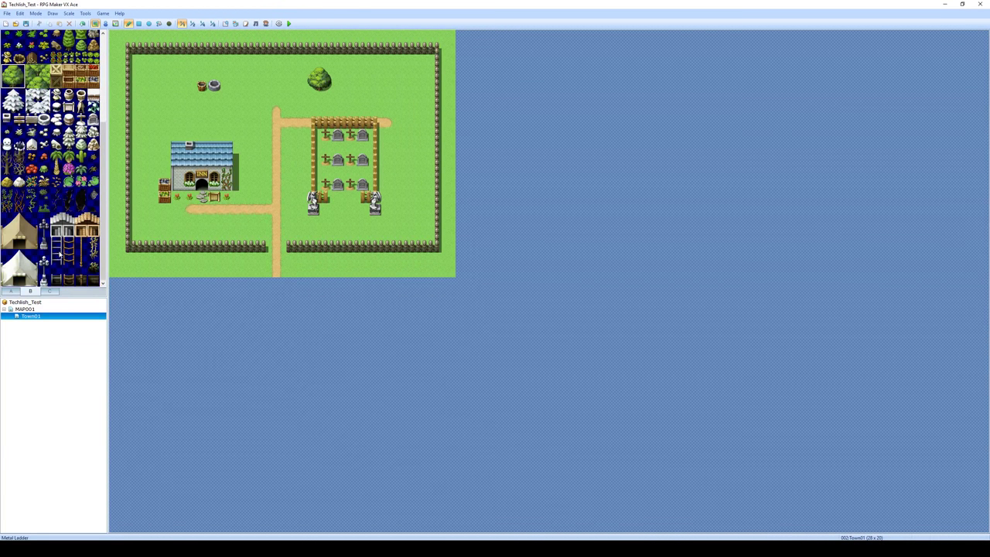
pyautogui.click(93, 268)
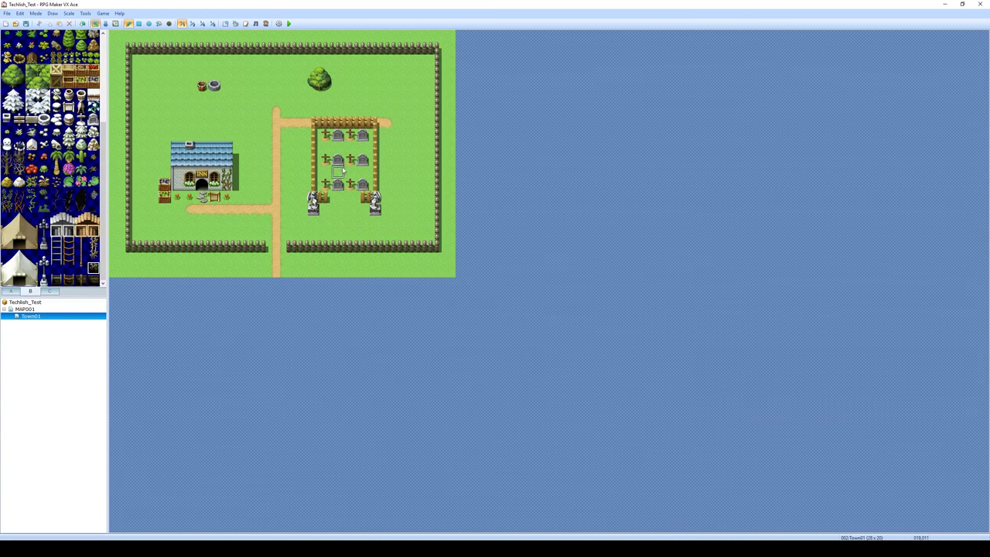
pyautogui.click(337, 198)
pyautogui.click(31, 169)
pyautogui.click(400, 209)
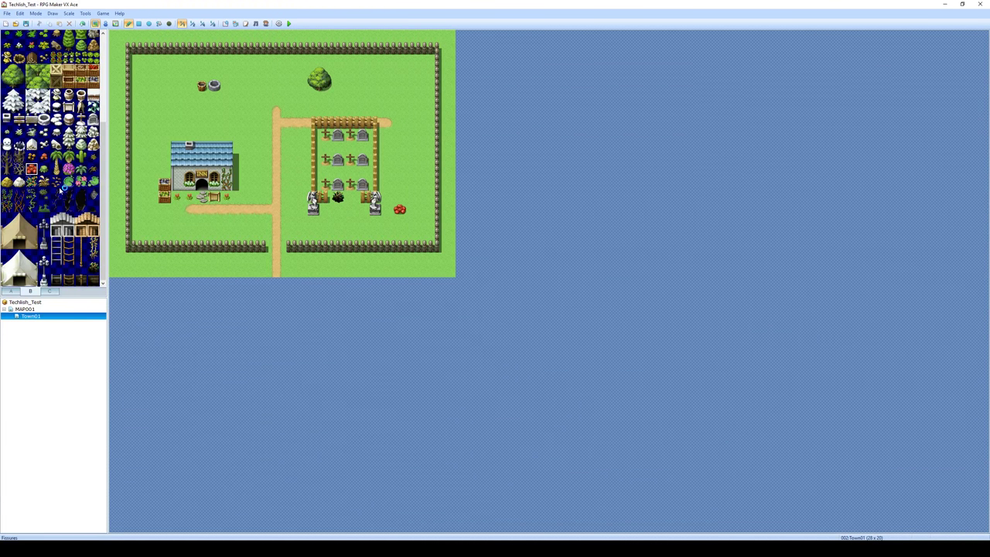
# Step: Stack two hay bales beside the house and plant two weeds on the grass
pyautogui.click(7, 183)
pyautogui.moveTo(239, 186); pyautogui.dragTo(239, 173)
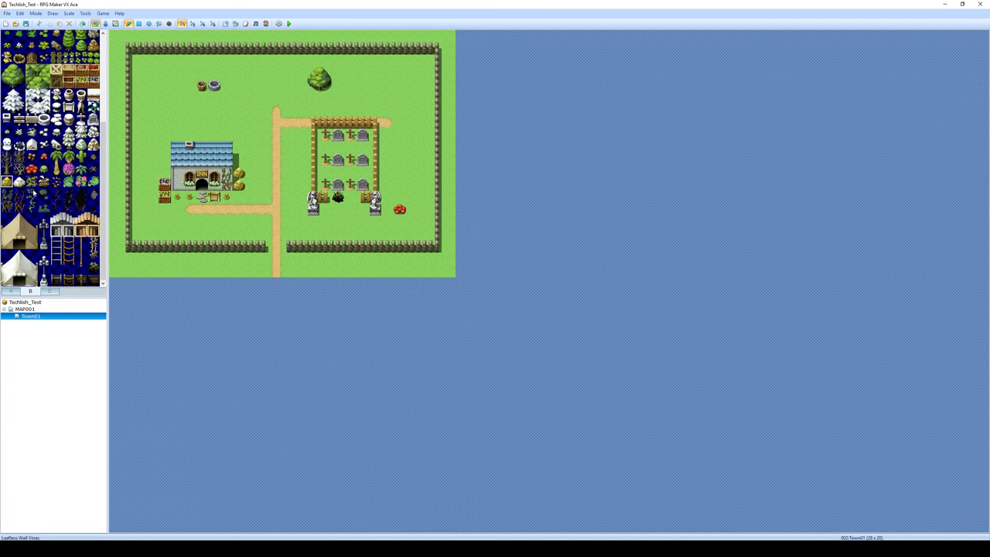
pyautogui.click(56, 183)
pyautogui.click(251, 222)
pyautogui.click(164, 234)
pyautogui.scroll(2, 14, 282)
# Step: Paint Bush (Dead) dry-grass patches along the map's bottom edge
pyautogui.click(12, 291)
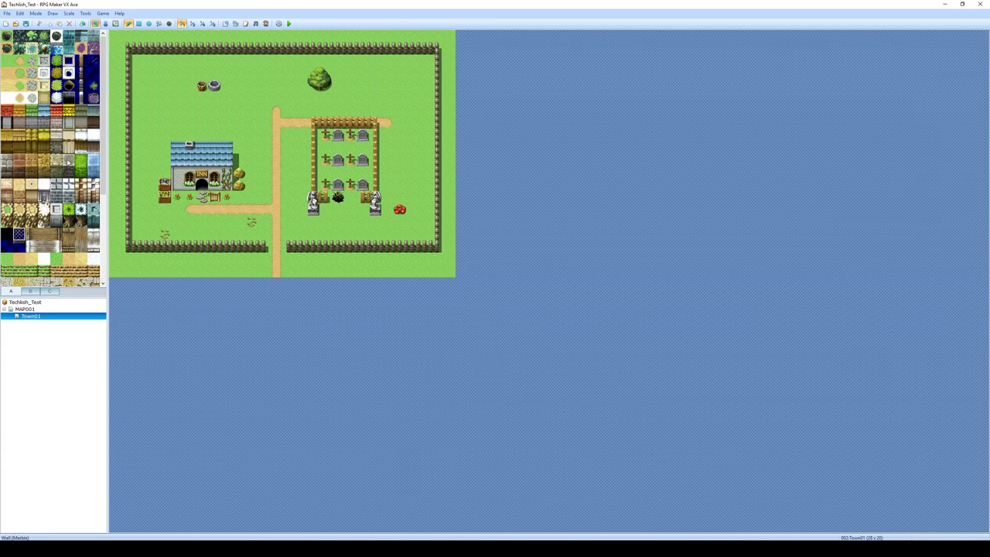
pyautogui.click(165, 261)
pyautogui.click(196, 271)
pyautogui.click(226, 271)
pyautogui.click(160, 270)
pyautogui.click(120, 271)
pyautogui.click(176, 271)
pyautogui.click(350, 259)
pyautogui.click(375, 271)
pyautogui.click(386, 271)
# Step: Add dead-bush patches at the bottom right, upper left, upper right and beside the well
pyautogui.click(379, 258)
pyautogui.click(362, 271)
pyautogui.click(345, 271)
pyautogui.moveTo(226, 124)
pyautogui.mouseDown()
pyautogui.moveTo(180, 103)
pyautogui.moveTo(167, 110)
pyautogui.moveTo(183, 114)
pyautogui.moveTo(146, 128)
pyautogui.mouseUp()
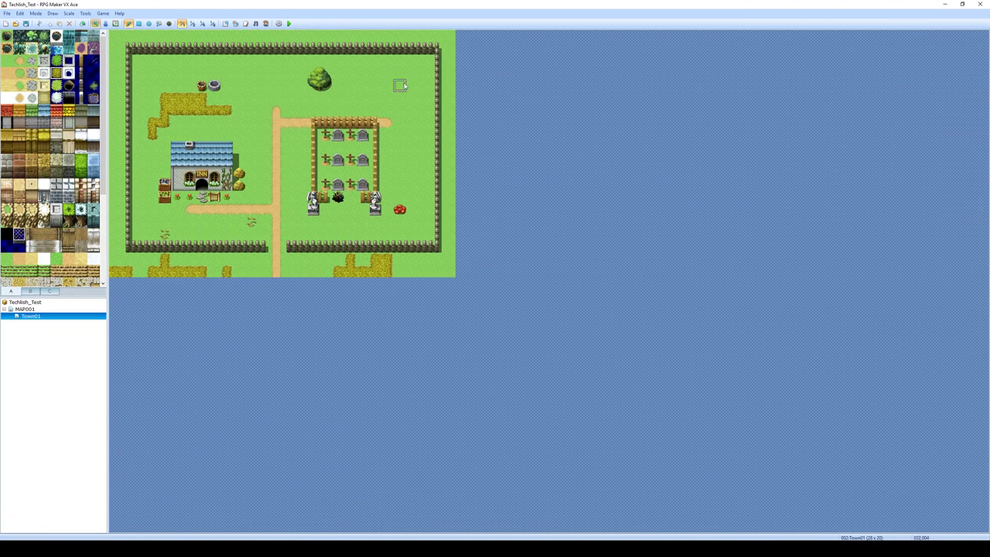
pyautogui.moveTo(424, 74)
pyautogui.mouseDown()
pyautogui.moveTo(395, 76)
pyautogui.moveTo(417, 76)
pyautogui.moveTo(398, 94)
pyautogui.moveTo(416, 113)
pyautogui.moveTo(395, 93)
pyautogui.moveTo(362, 98)
pyautogui.moveTo(387, 94)
pyautogui.mouseUp()
pyautogui.moveTo(276, 83)
pyautogui.mouseDown()
pyautogui.moveTo(242, 74)
pyautogui.moveTo(251, 85)
pyautogui.mouseUp()
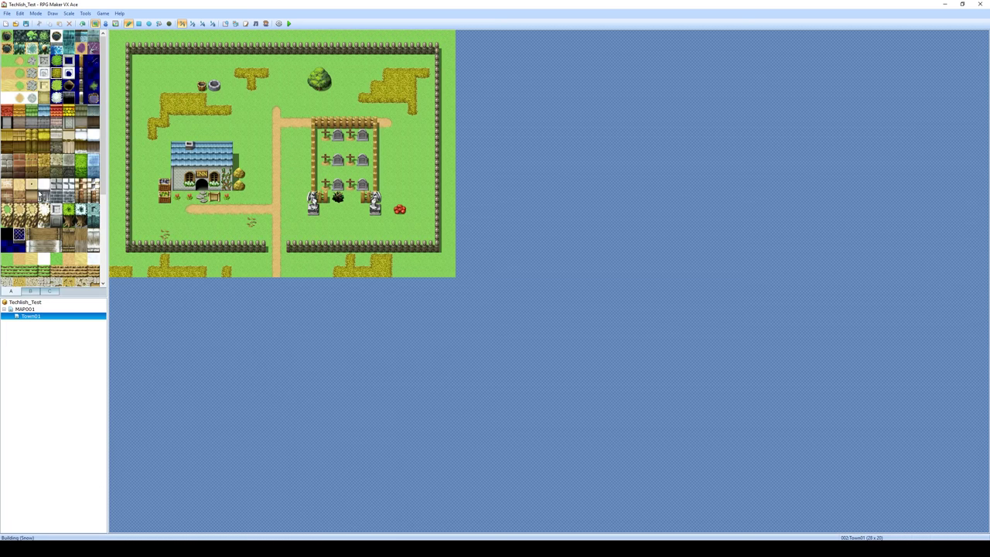
# Step: Line the town's left, top and right edges with tree tiles
pyautogui.click(30, 292)
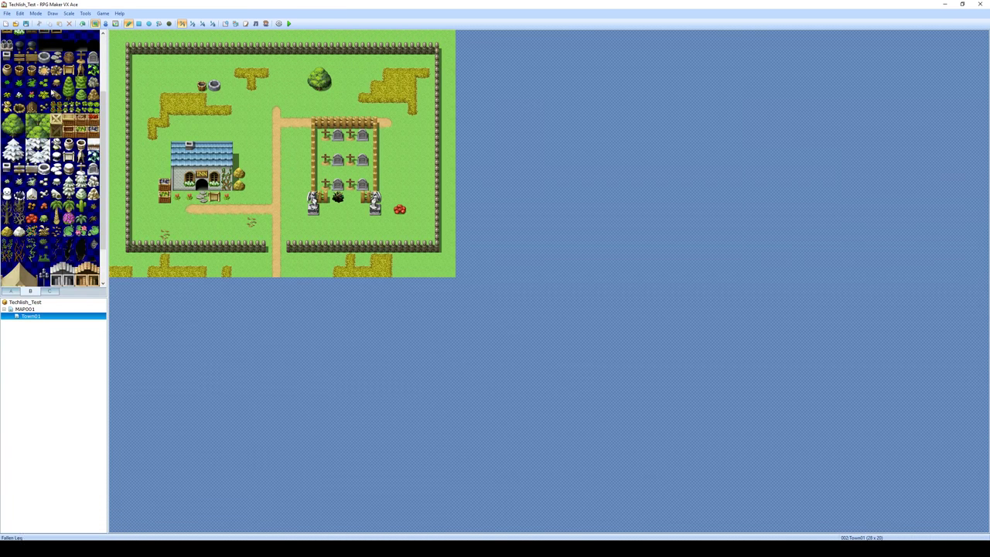
pyautogui.click(81, 81)
pyautogui.moveTo(114, 36); pyautogui.dragTo(115, 277)
pyautogui.click(68, 95)
pyautogui.moveTo(204, 36); pyautogui.dragTo(129, 36)
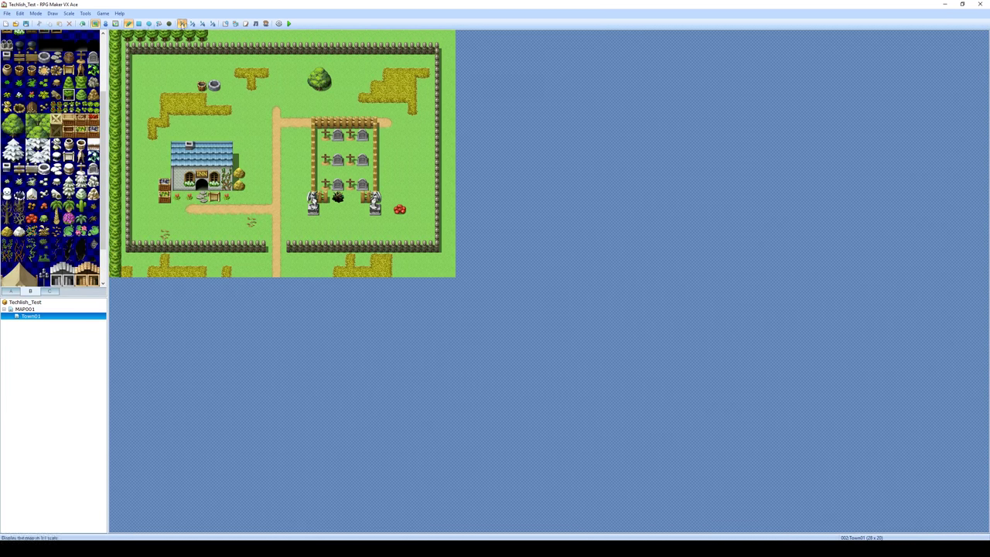
pyautogui.moveTo(214, 37)
pyautogui.mouseDown()
pyautogui.moveTo(455, 38)
pyautogui.moveTo(446, 47)
pyautogui.moveTo(457, 286)
pyautogui.mouseUp()
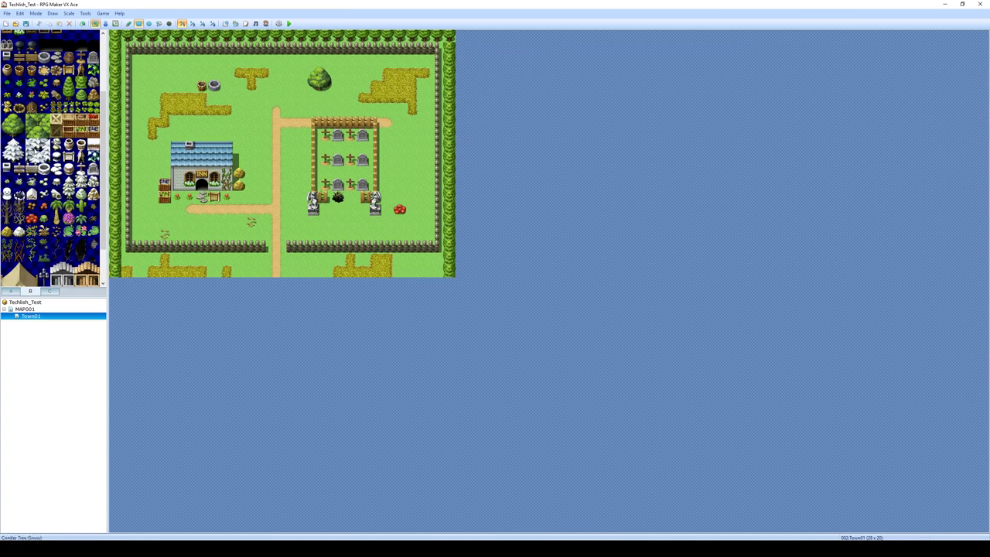
# Step: Place two boulders near the bottom, one at left and one by the bottom path
pyautogui.click(96, 81)
pyautogui.click(214, 259)
pyautogui.click(313, 271)
# Step: Paint three rows of vegetable crops in the top-left field beside the well using the Pencil
pyautogui.moveTo(56, 109); pyautogui.dragTo(81, 108)
pyautogui.click(164, 85)
pyautogui.click(128, 23)
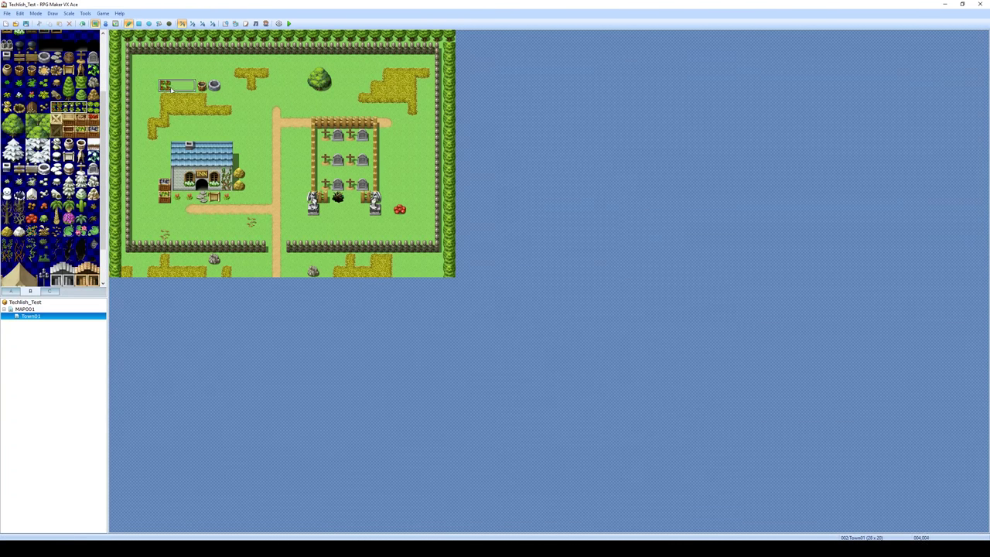
pyautogui.moveTo(171, 89); pyautogui.dragTo(171, 61)
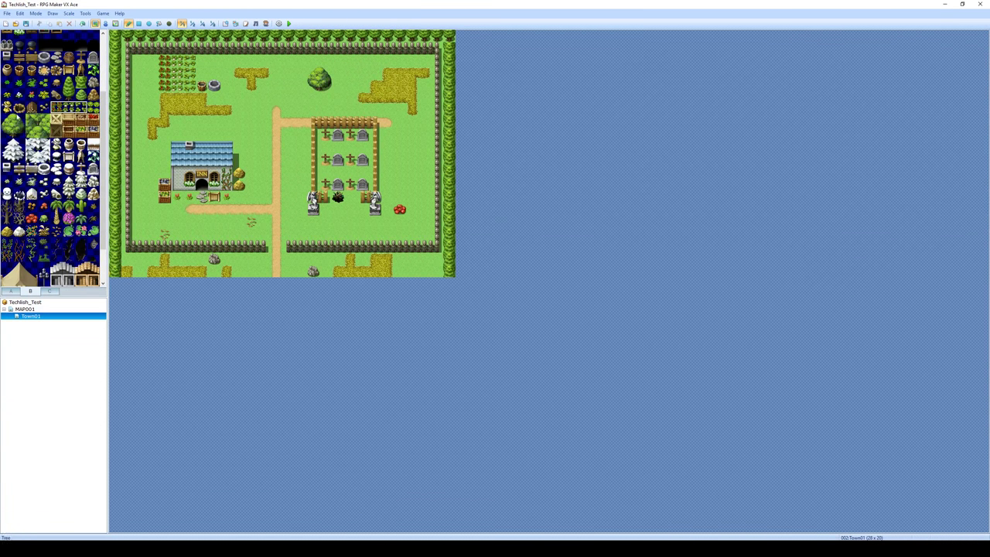
pyautogui.click(8, 109)
pyautogui.click(176, 72)
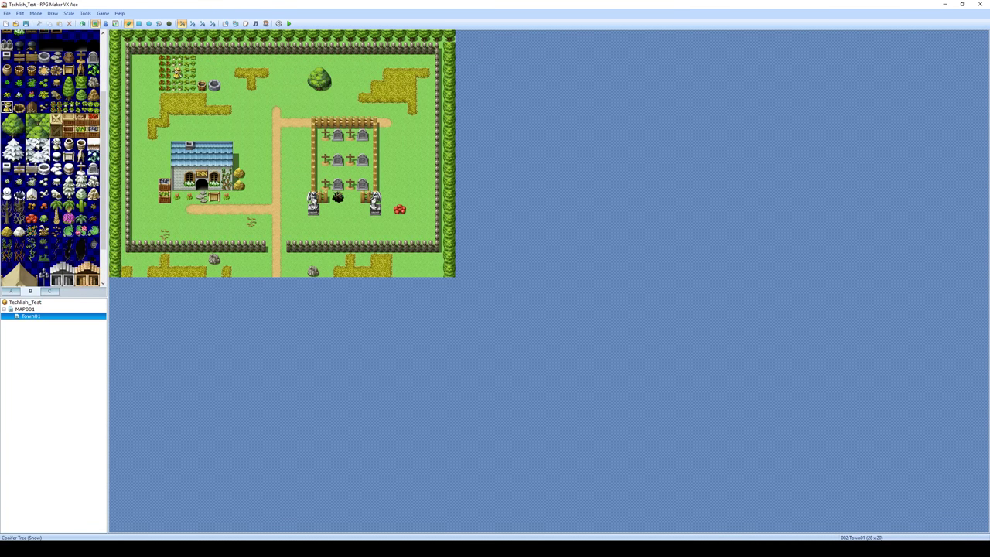
pyautogui.scroll(-1, 45, 199)
pyautogui.scroll(-1, 45, 198)
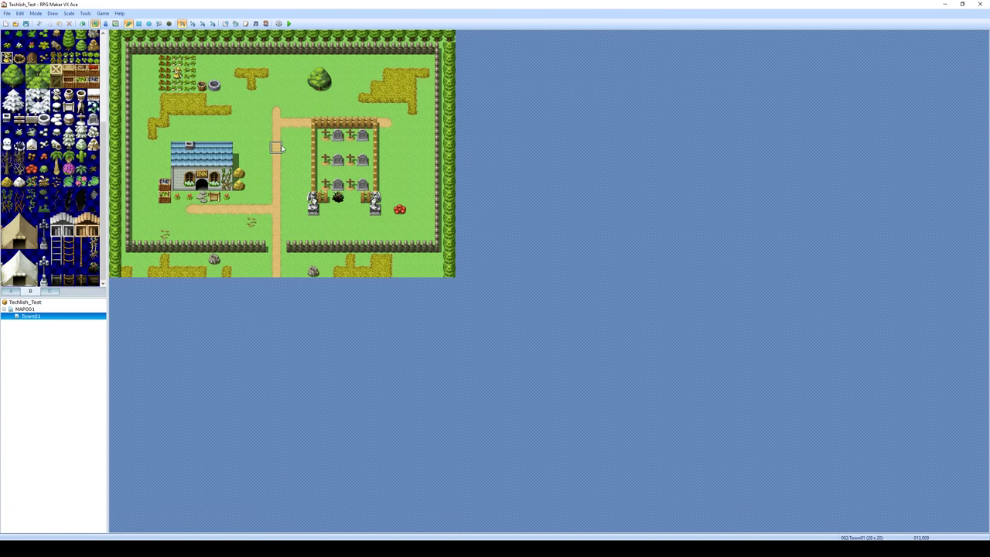
pyautogui.scroll(4, 45, 221)
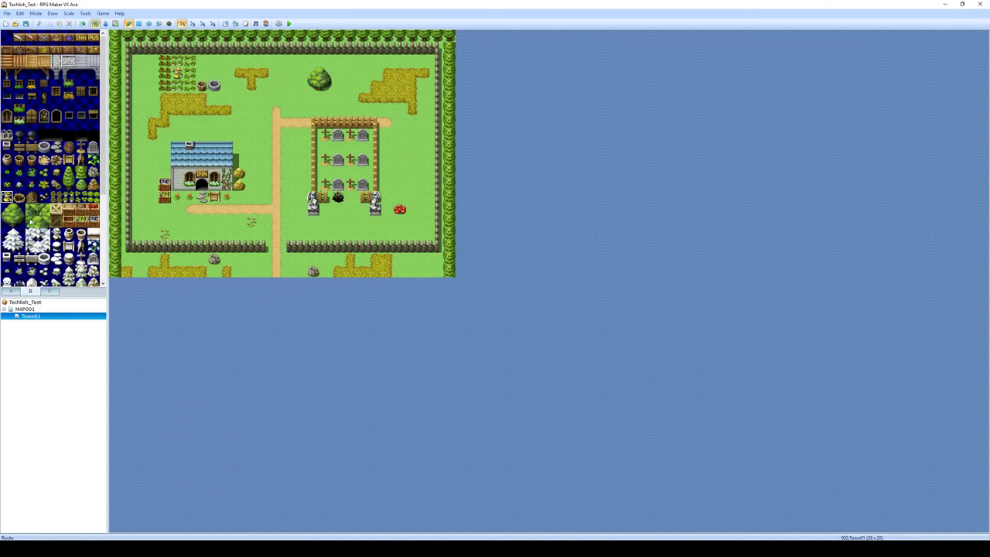
# Step: Paint a two-row dark wood wall strip topped by a sheet-metal roof north of the graveyard
pyautogui.click(14, 292)
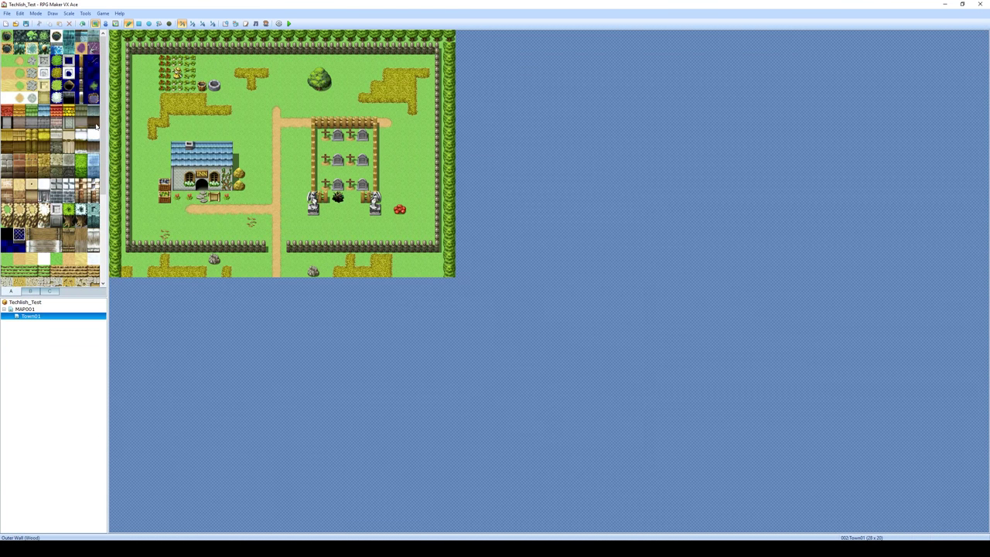
pyautogui.moveTo(288, 99)
pyautogui.mouseDown()
pyautogui.moveTo(368, 98)
pyautogui.moveTo(354, 85)
pyautogui.moveTo(284, 87)
pyautogui.mouseUp()
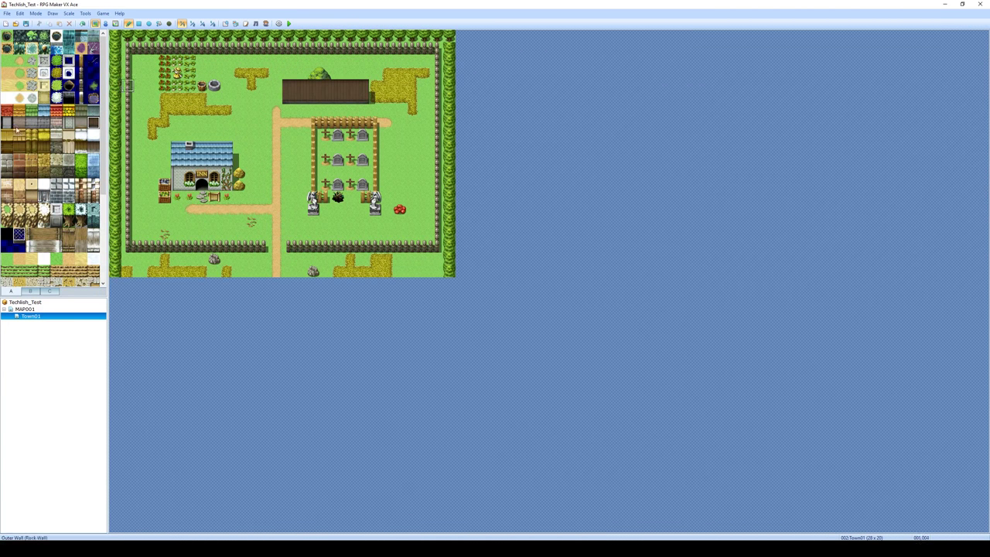
pyautogui.moveTo(287, 75)
pyautogui.mouseDown()
pyautogui.moveTo(369, 62)
pyautogui.moveTo(364, 74)
pyautogui.moveTo(306, 75)
pyautogui.mouseUp()
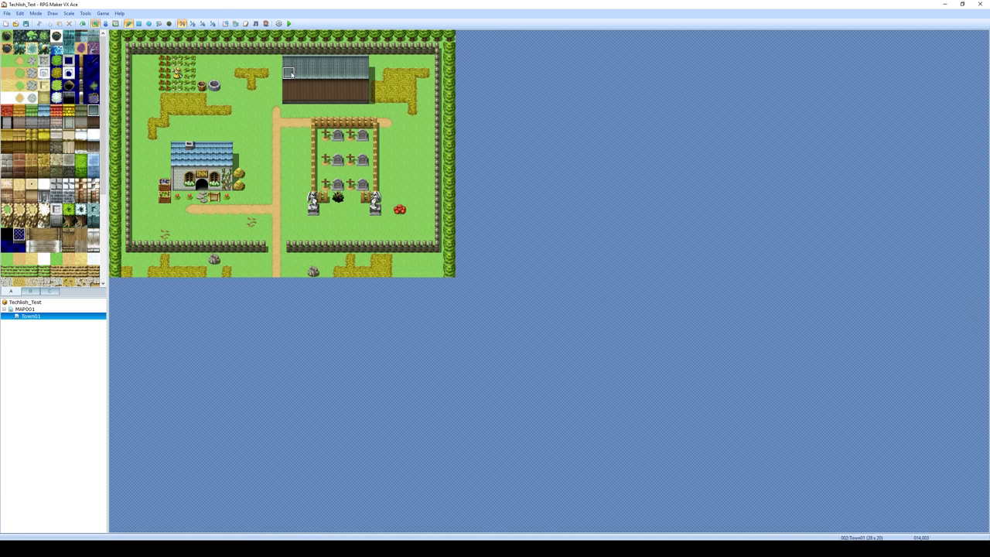
# Step: Put a doorway in the barn wall with a window on each side of it
pyautogui.click(31, 291)
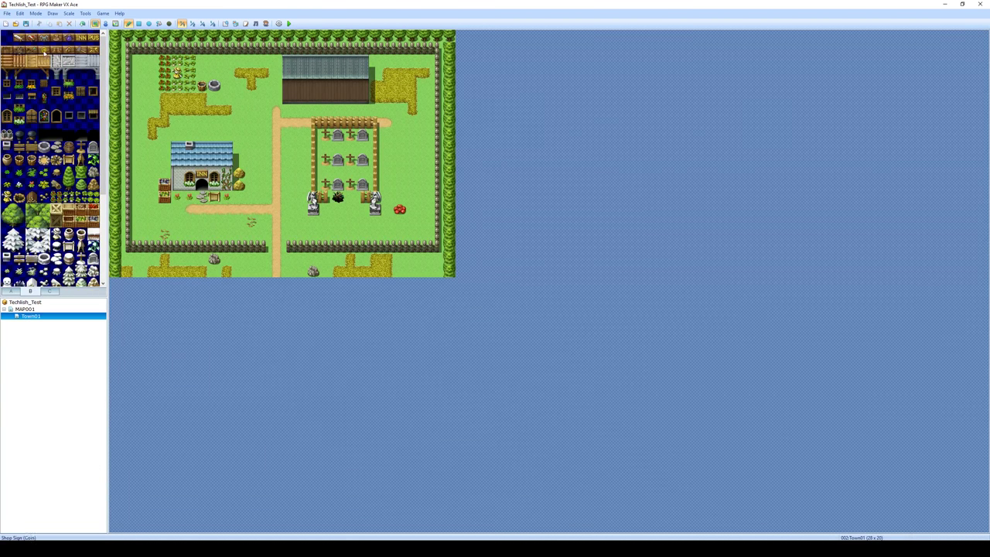
pyautogui.click(57, 116)
pyautogui.click(324, 87)
pyautogui.click(85, 136)
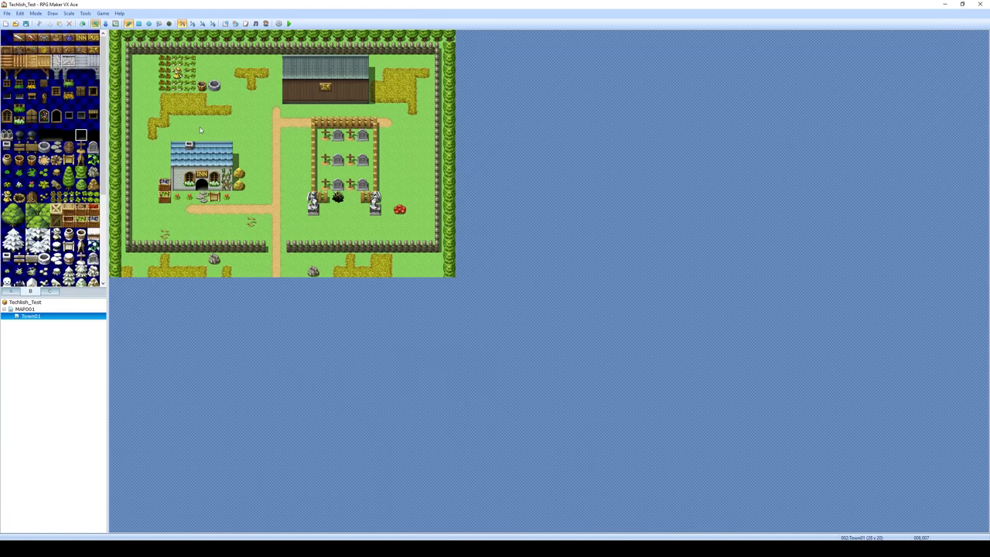
pyautogui.click(325, 97)
pyautogui.click(31, 117)
pyautogui.click(301, 90)
pyautogui.click(350, 90)
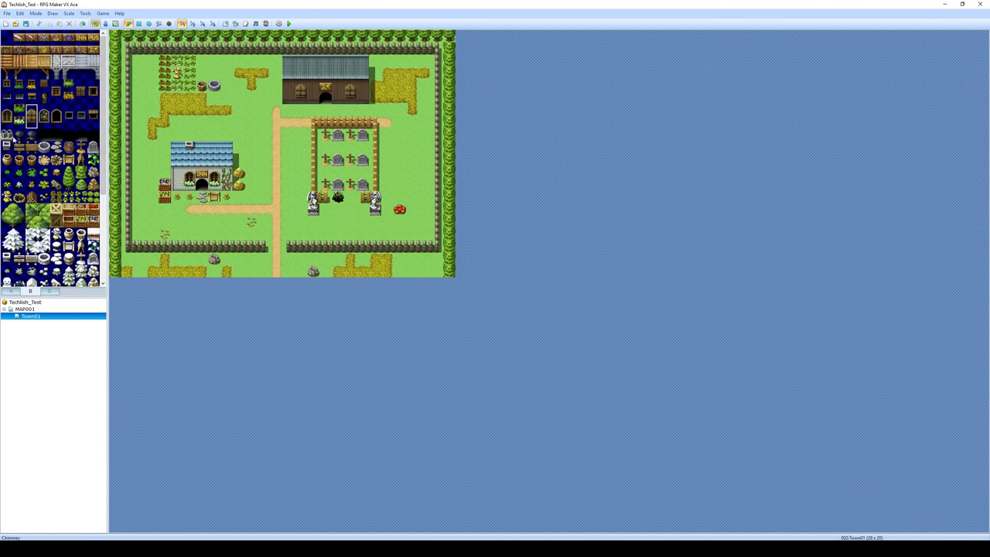
# Step: Add vents on the roof's left and right and stepping stones below the barn door
pyautogui.click(8, 136)
pyautogui.click(301, 61)
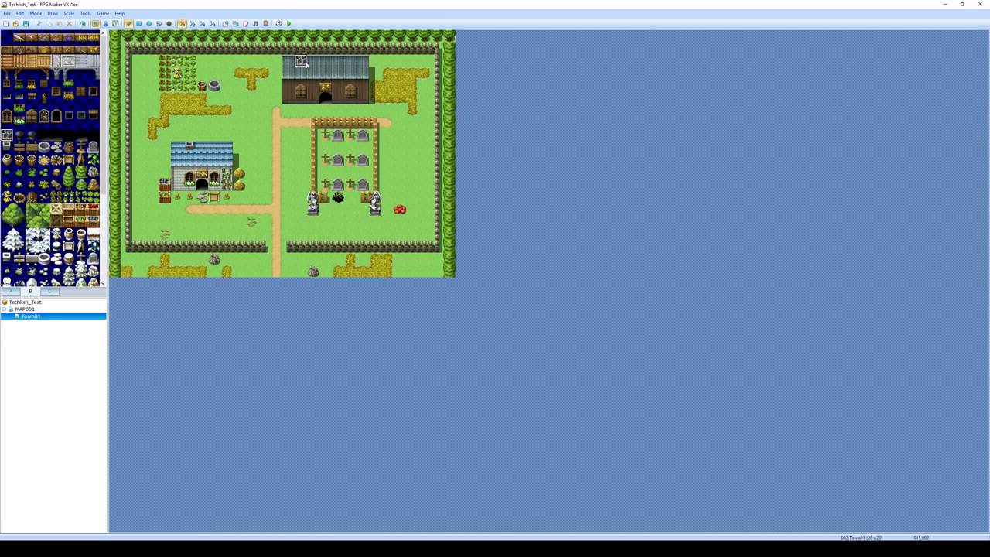
pyautogui.click(347, 65)
pyautogui.moveTo(84, 117); pyautogui.dragTo(84, 127)
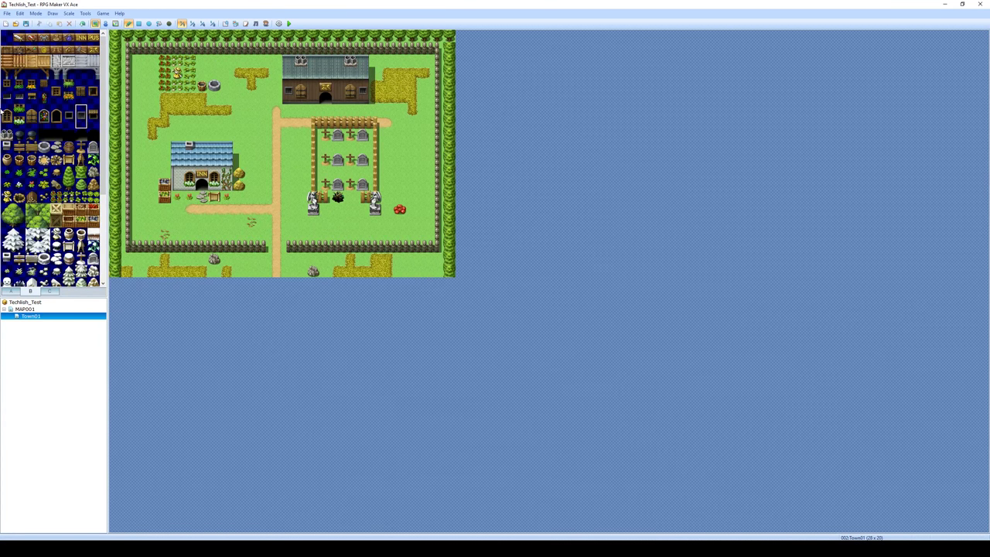
pyautogui.click(31, 147)
pyautogui.click(326, 111)
# Step: Place the dark dead-bush tile from tab B on the barn's front wall beside the door
pyautogui.click(10, 293)
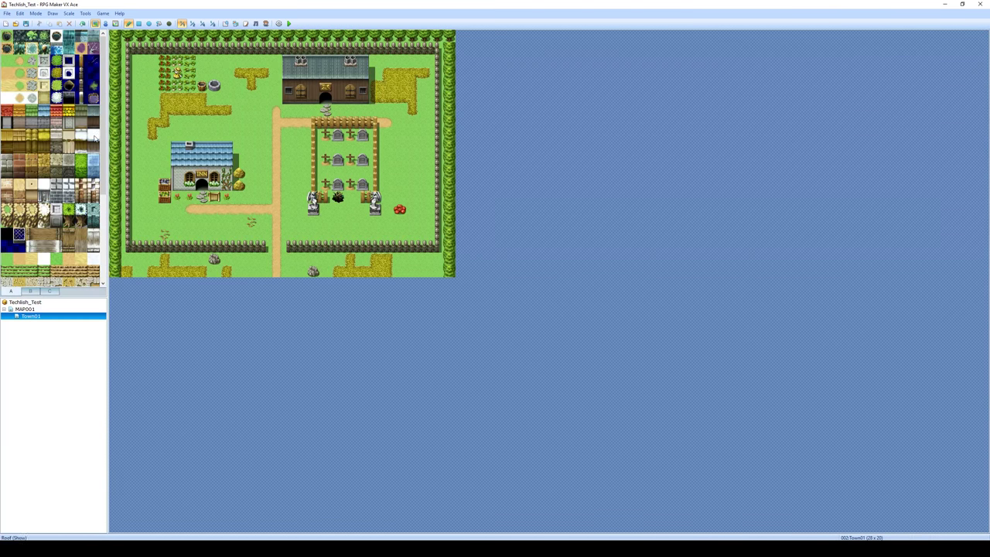
pyautogui.click(93, 60)
pyautogui.click(48, 293)
pyautogui.click(35, 294)
pyautogui.scroll(-5, 56, 172)
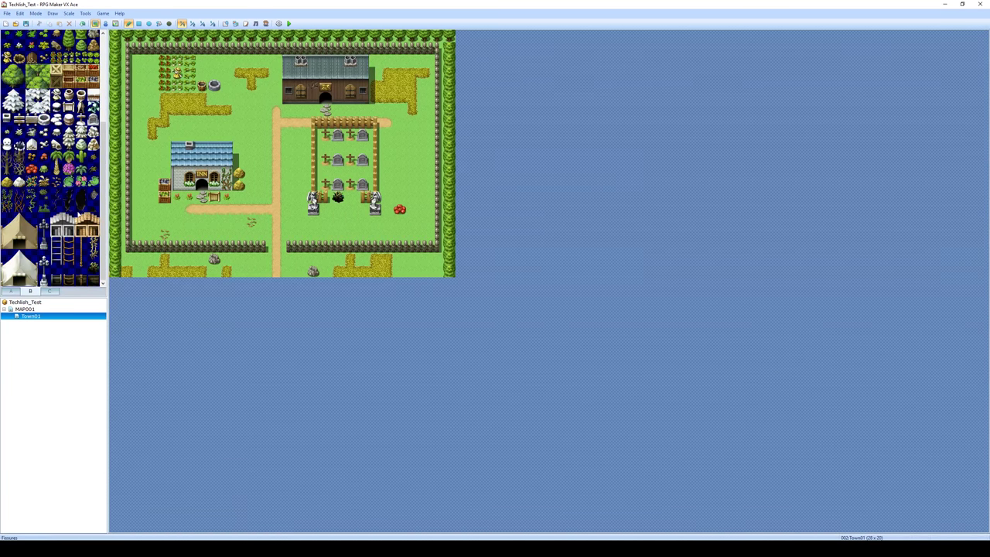
pyautogui.click(69, 207)
pyautogui.click(338, 85)
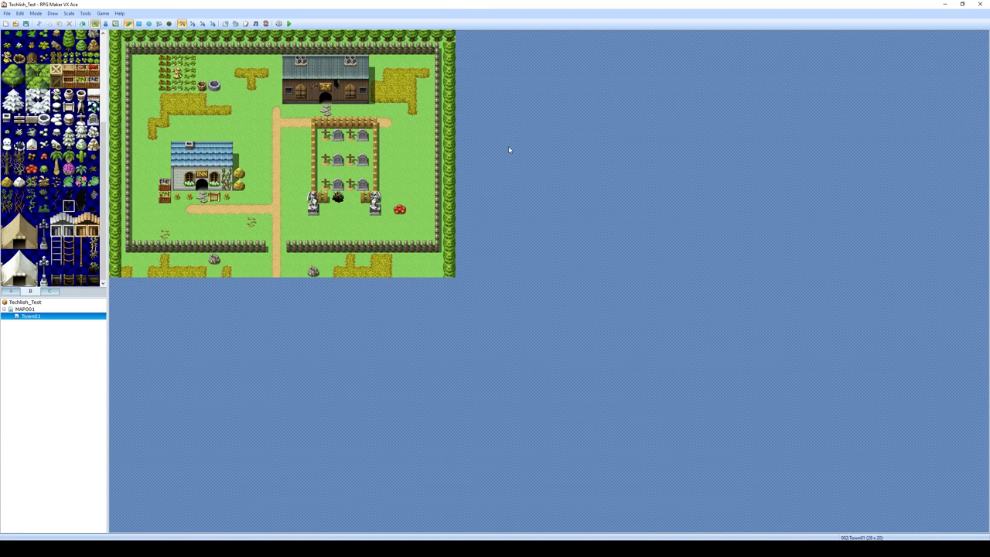